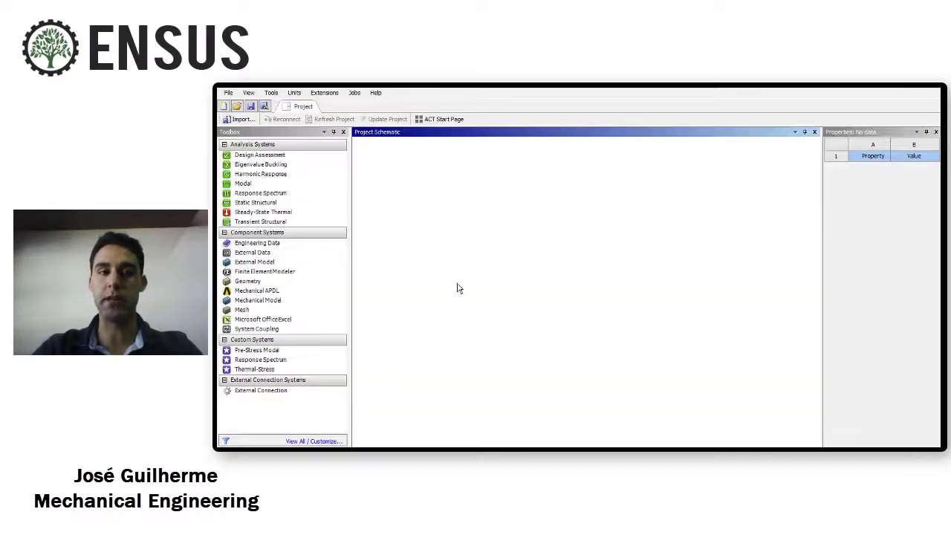
Step: Add a Static Structural system to the project schematic and import Virtual Topology.STEP as its geometry
{"action": "left_click", "coordinate": [247, 203]}
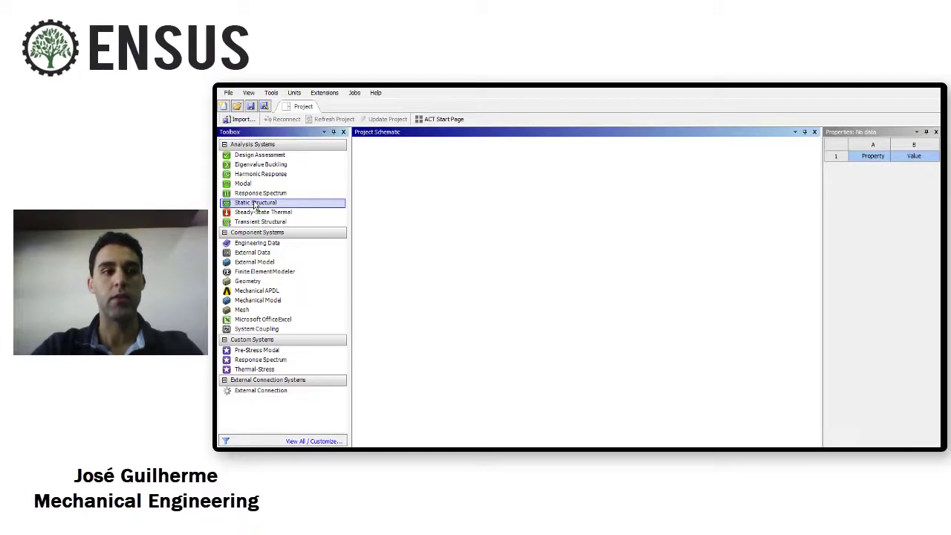
{"action": "left_click_drag", "start_coordinate": [245, 204], "coordinate": [450, 182]}
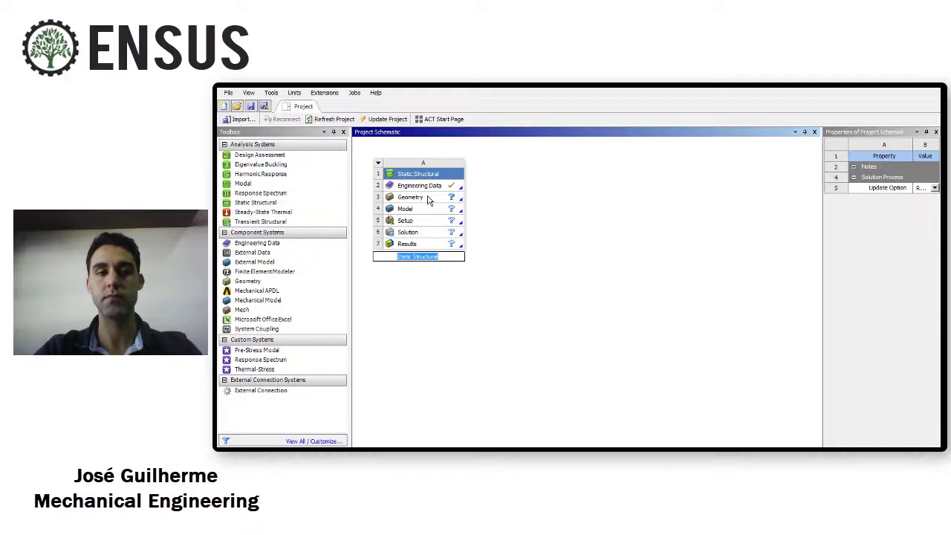
{"action": "left_click", "coordinate": [427, 200]}
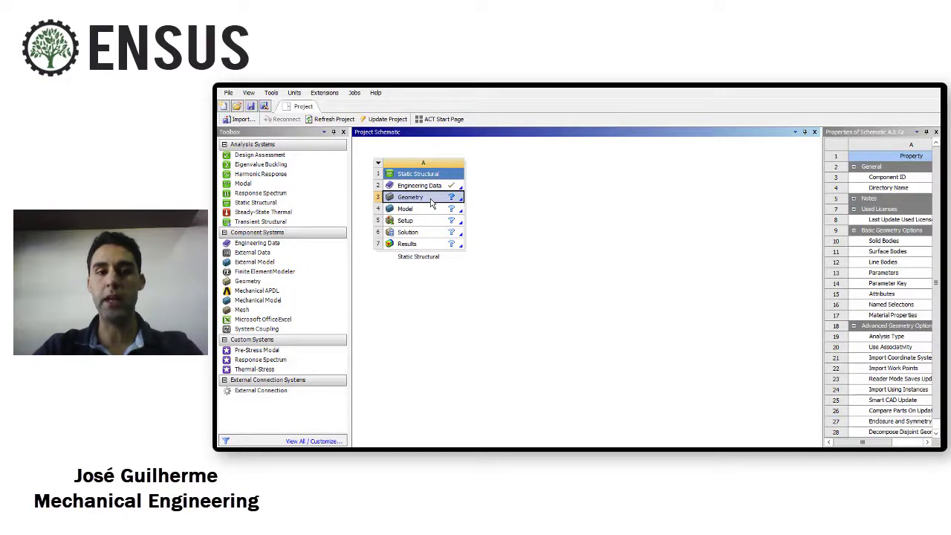
{"action": "right_click", "coordinate": [431, 203]}
{"action": "mouse_move", "coordinate": [519, 205]}
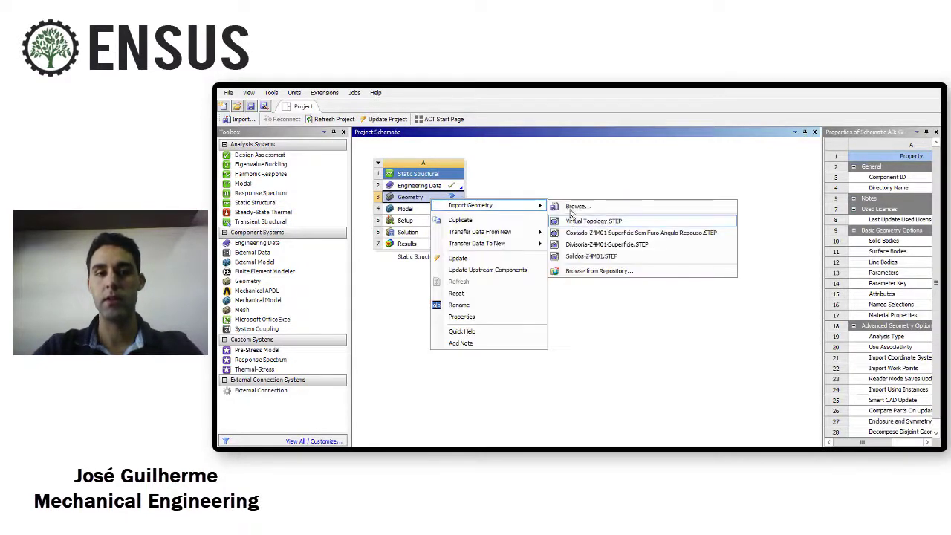
{"action": "left_click", "coordinate": [568, 213]}
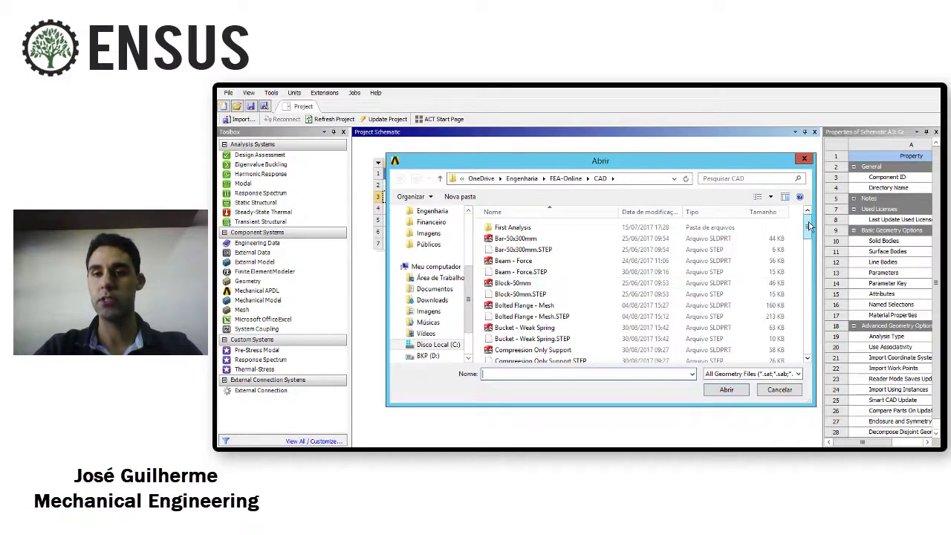
{"action": "left_click_drag", "start_coordinate": [809, 226], "coordinate": [801, 355]}
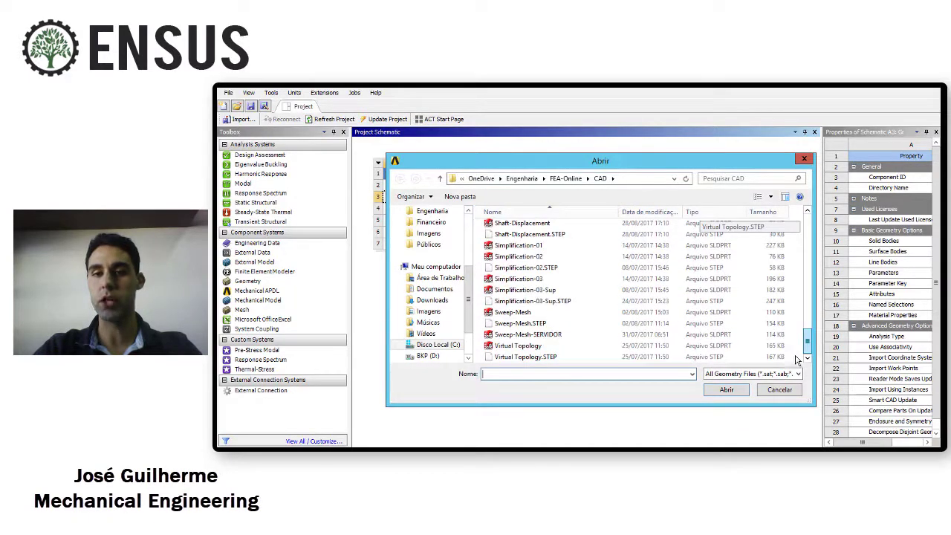
{"action": "double_click", "coordinate": [559, 359]}
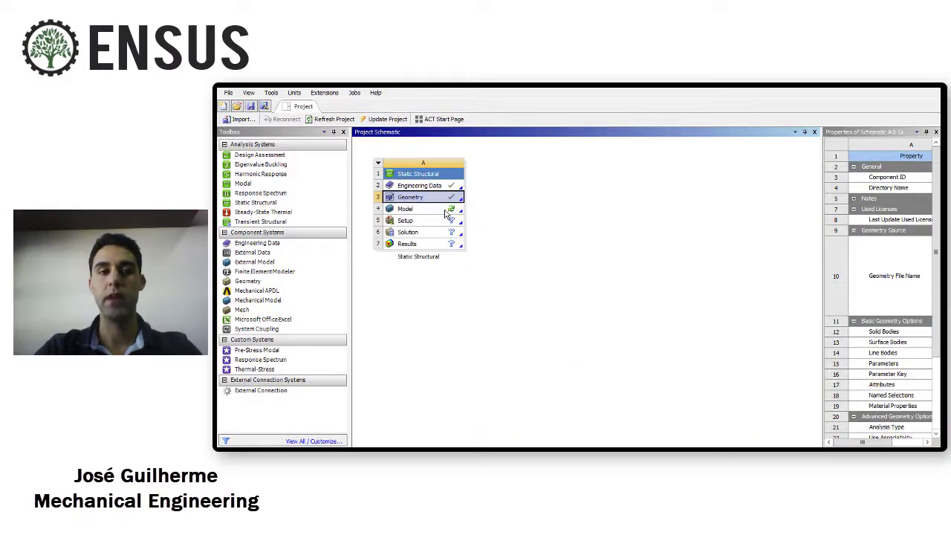
Step: Open the system's model for editing and examine the narrow split faces on the round body and the two plates
{"action": "left_click", "coordinate": [446, 213]}
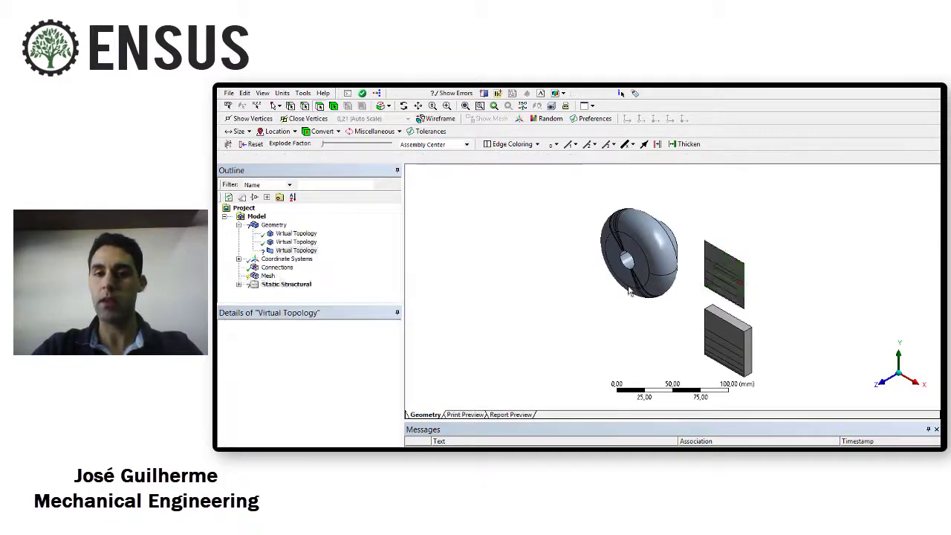
{"action": "left_click_drag", "start_coordinate": [638, 286], "coordinate": [677, 275]}
{"action": "middle_click_drag", "start_coordinate": [677, 276], "coordinate": [700, 297]}
{"action": "scroll", "coordinate": [643, 280], "scroll_direction": "up", "scroll_amount": 4}
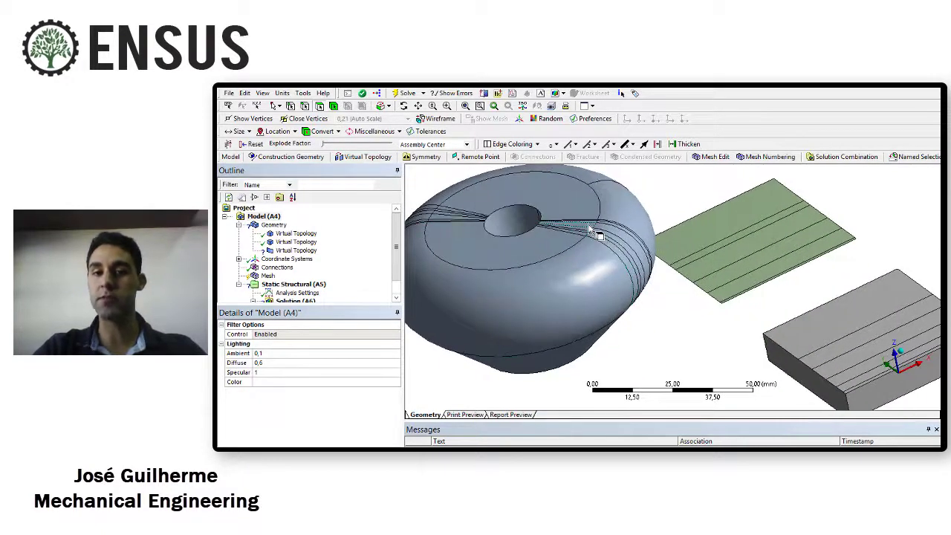
{"action": "scroll", "coordinate": [698, 286], "scroll_direction": "down", "scroll_amount": 2}
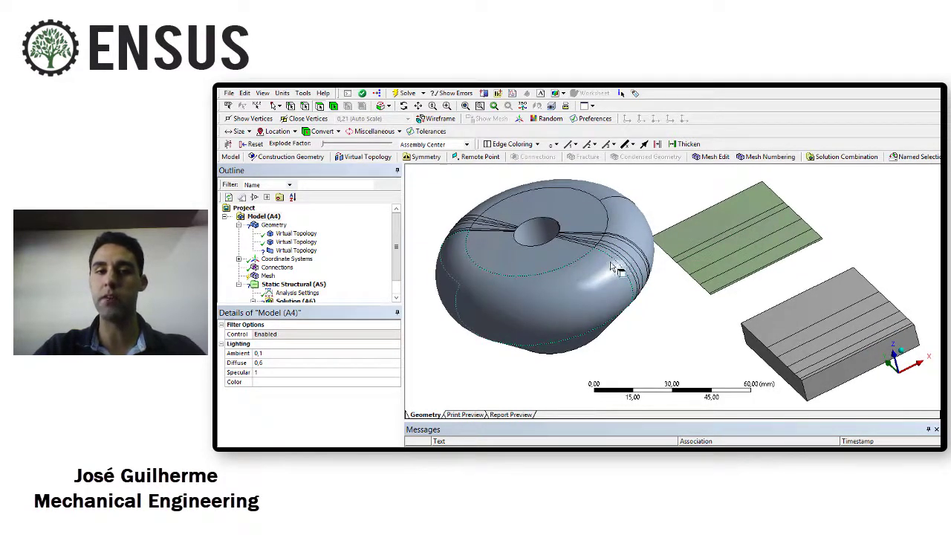
{"action": "middle_click_drag", "start_coordinate": [617, 278], "coordinate": [606, 269]}
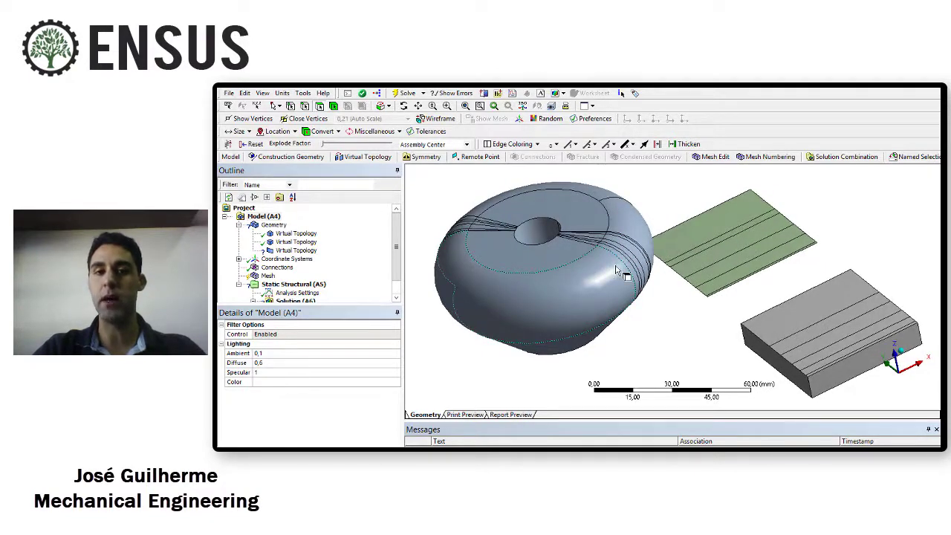
{"action": "middle_click_drag", "start_coordinate": [592, 269], "coordinate": [631, 274]}
{"action": "scroll", "coordinate": [605, 278], "scroll_direction": "down", "scroll_amount": 3}
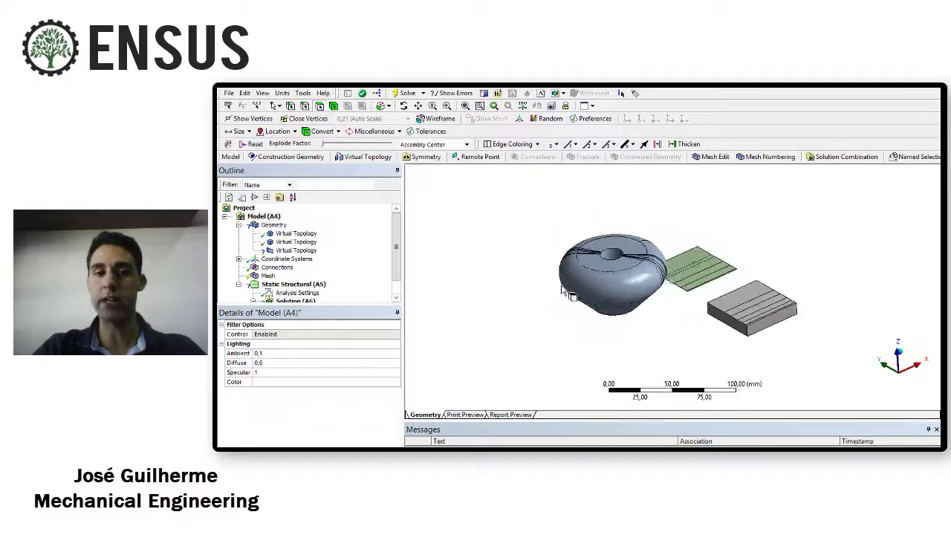
Step: Set the thickness of the surface body to 3 mm
{"action": "left_click", "coordinate": [271, 277]}
{"action": "right_click", "coordinate": [272, 277]}
{"action": "left_click", "coordinate": [297, 251]}
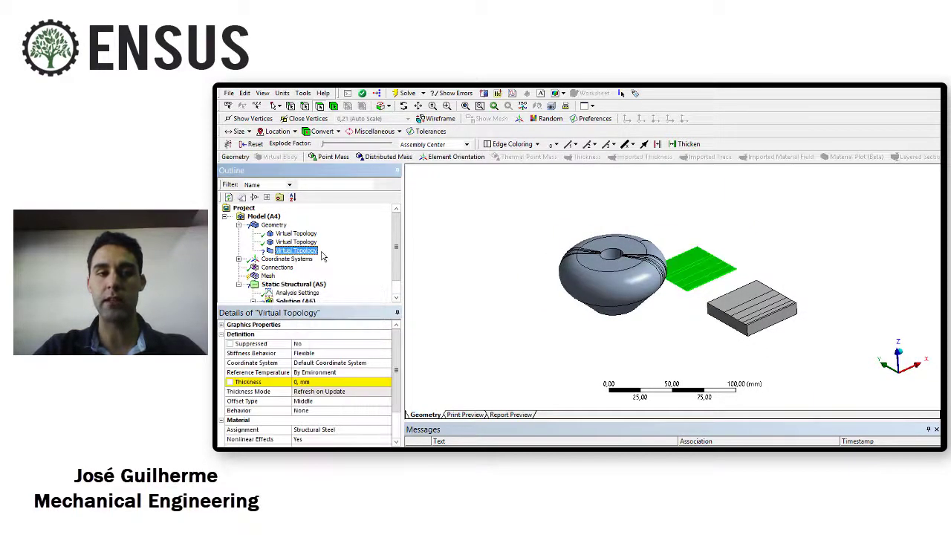
{"action": "left_click", "coordinate": [323, 382]}
{"action": "type", "text": "3"}
{"action": "key", "text": "Return"}
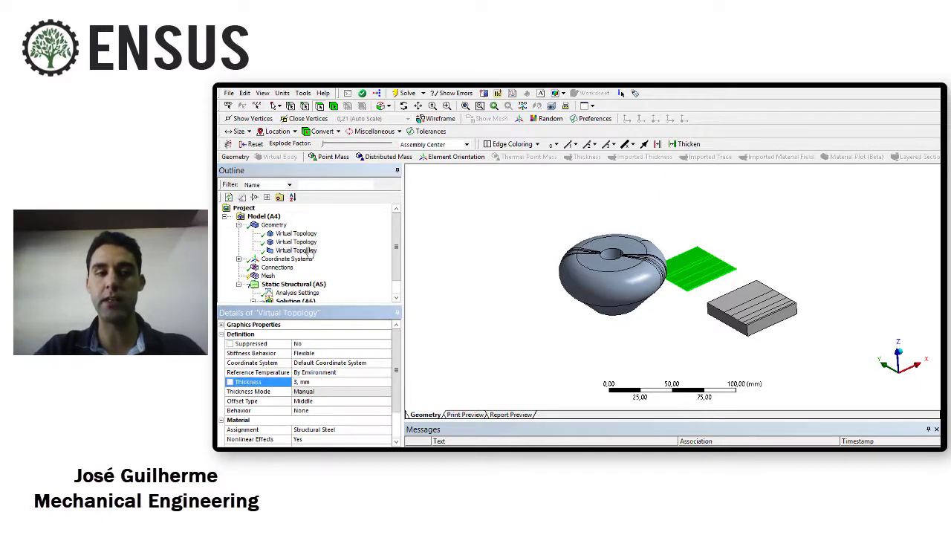
Step: Generate the mesh for all bodies with the default mesh settings
{"action": "left_click", "coordinate": [266, 277]}
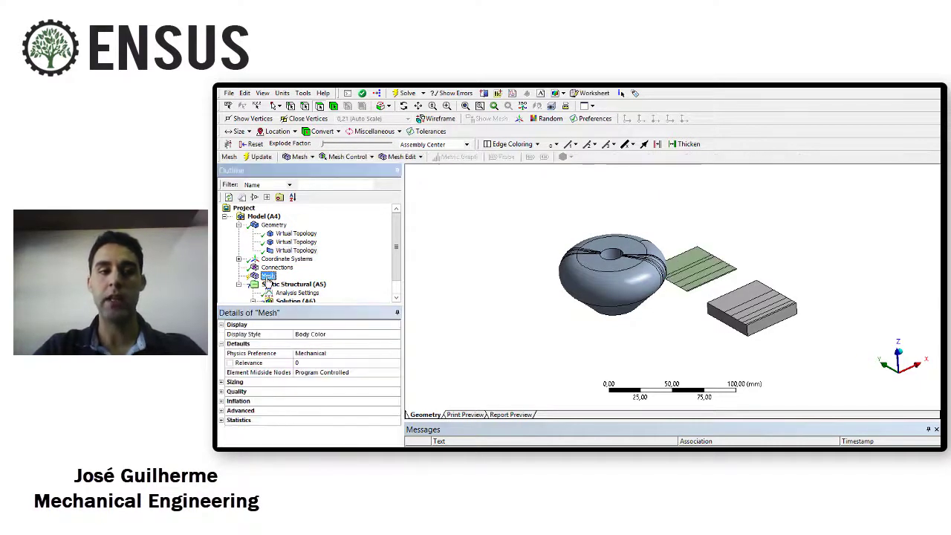
{"action": "right_click", "coordinate": [264, 278]}
{"action": "left_click", "coordinate": [310, 314]}
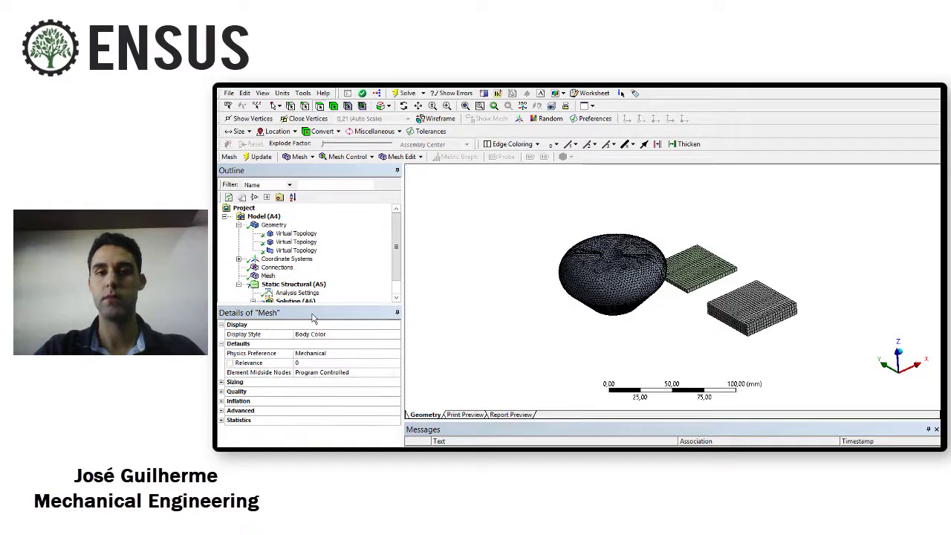
Step: Examine the mesh of the round body around its narrow split faces
{"action": "middle_click_drag", "start_coordinate": [574, 228], "coordinate": [654, 262]}
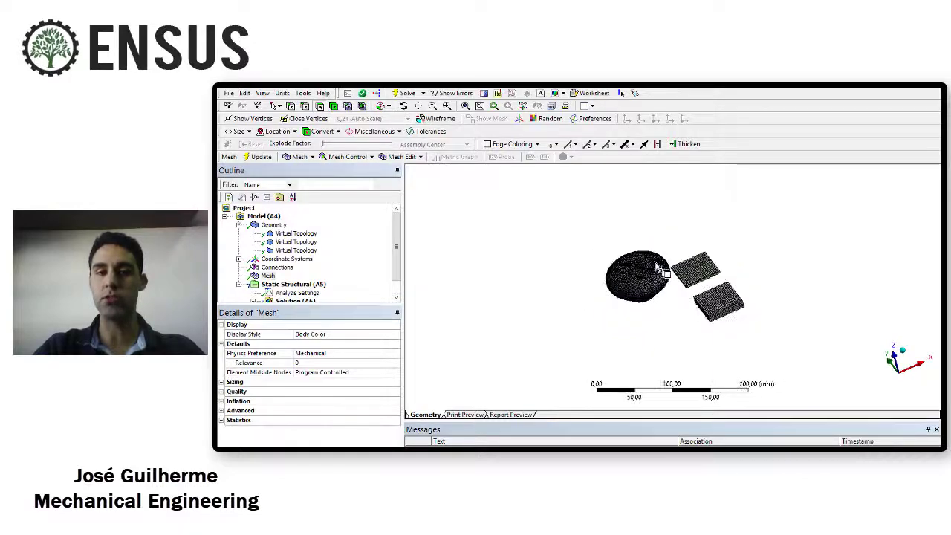
{"action": "scroll", "coordinate": [654, 262], "scroll_direction": "up", "scroll_amount": 5}
{"action": "scroll", "coordinate": [648, 305], "scroll_direction": "up", "scroll_amount": 6}
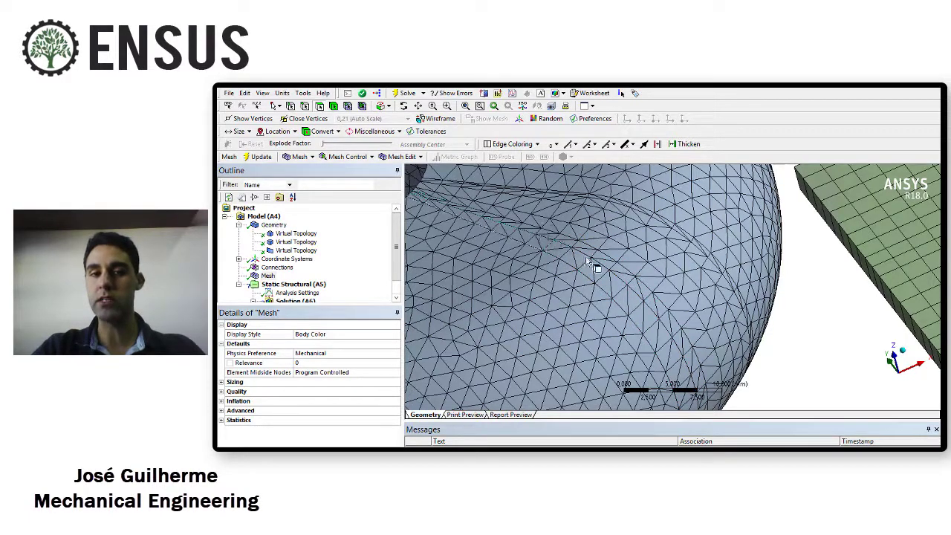
{"action": "middle_click_drag", "start_coordinate": [607, 290], "coordinate": [651, 233]}
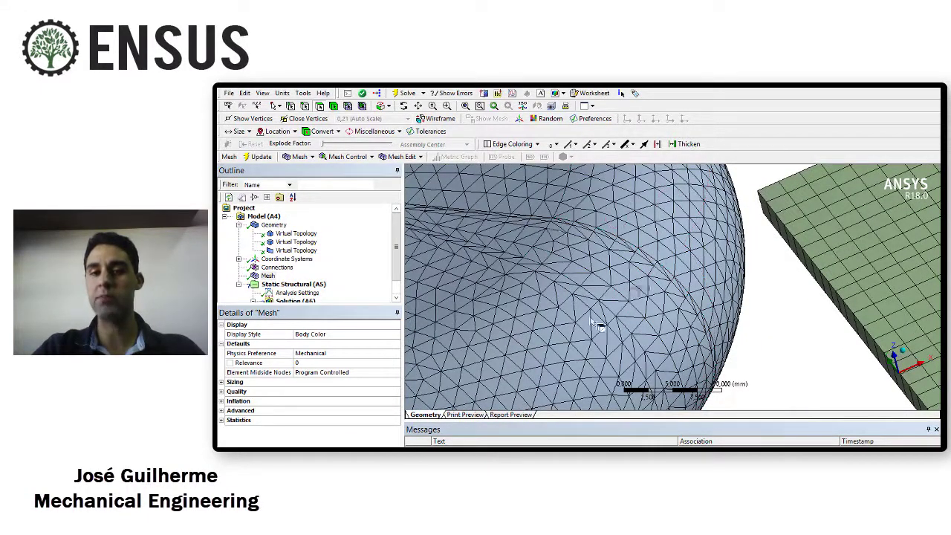
{"action": "middle_click_drag", "start_coordinate": [632, 272], "coordinate": [626, 269]}
{"action": "scroll", "coordinate": [645, 271], "scroll_direction": "down", "scroll_amount": 2}
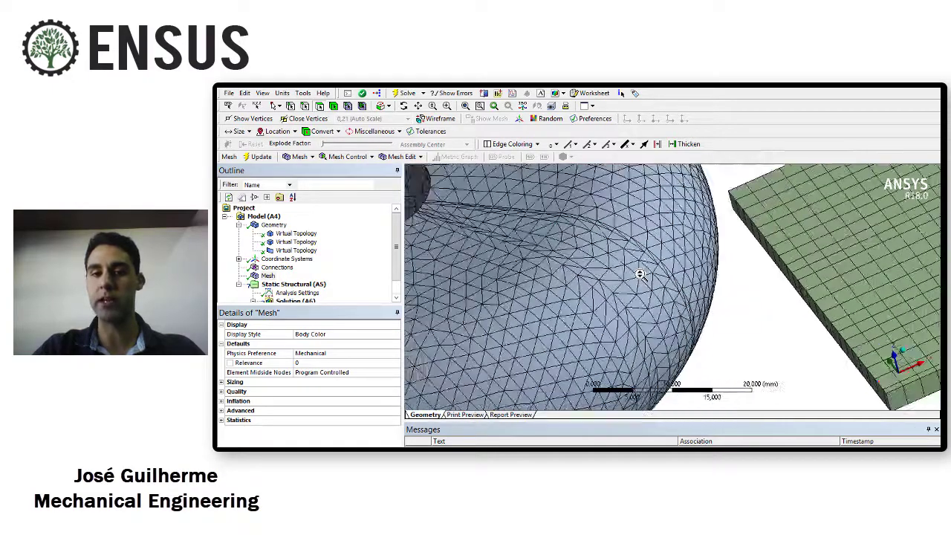
{"action": "scroll", "coordinate": [693, 288], "scroll_direction": "down", "scroll_amount": 3}
Step: Examine the surface plate's mesh along its outer edge and compare it with the thin strip face in the geometry
{"action": "middle_click_drag", "start_coordinate": [692, 288], "coordinate": [759, 274]}
{"action": "scroll", "coordinate": [761, 276], "scroll_direction": "up", "scroll_amount": 6}
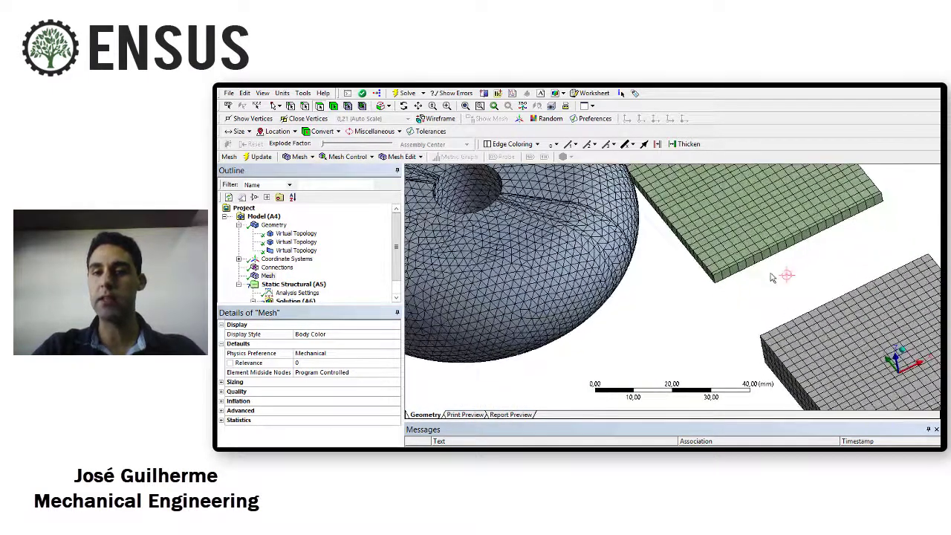
{"action": "middle_click_drag", "start_coordinate": [695, 332], "coordinate": [701, 328], "text": "ctrl"}
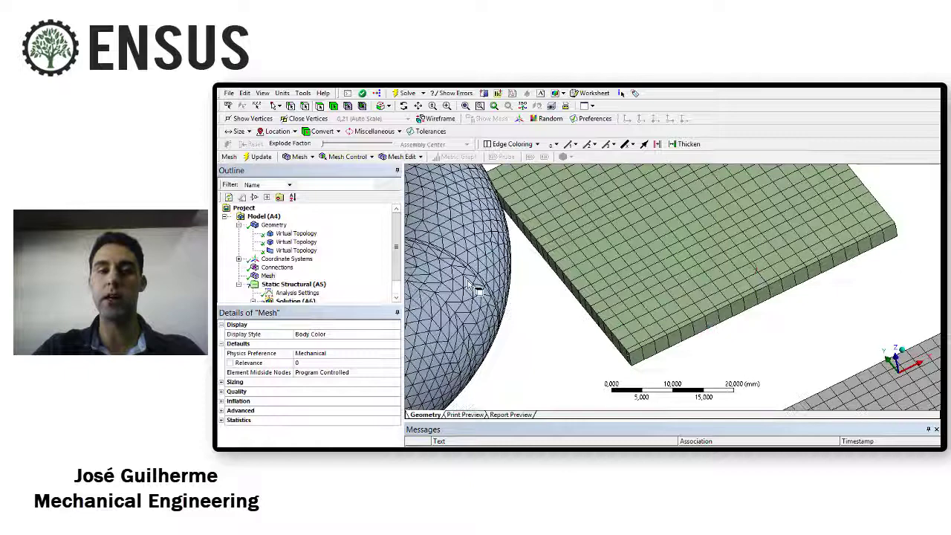
{"action": "middle_click_drag", "start_coordinate": [551, 306], "coordinate": [532, 325], "text": "ctrl"}
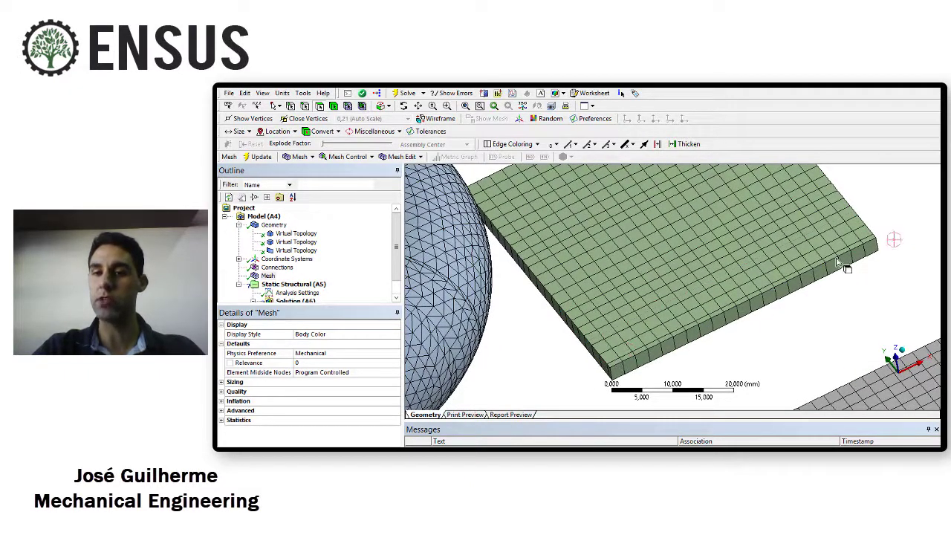
{"action": "left_click", "coordinate": [273, 225]}
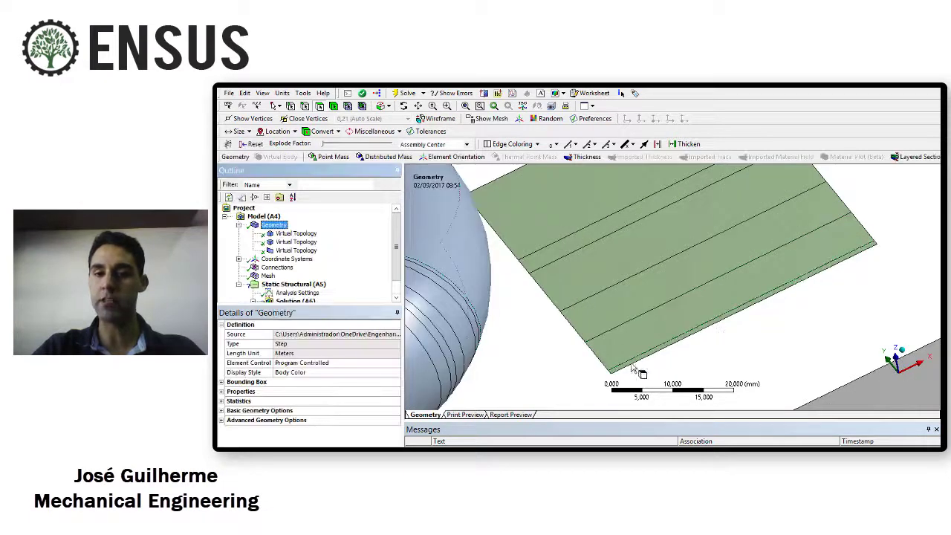
{"action": "left_click", "coordinate": [706, 334]}
{"action": "left_click", "coordinate": [728, 351]}
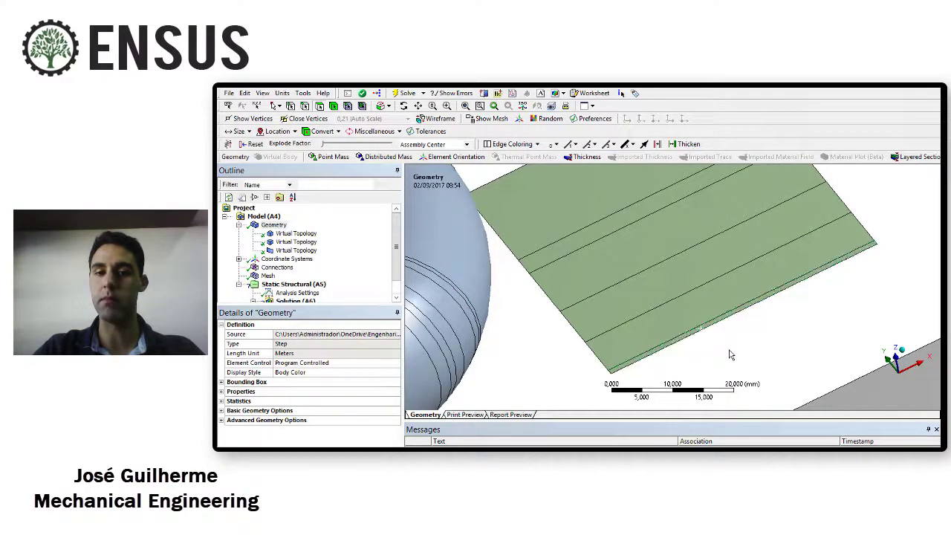
{"action": "left_click", "coordinate": [697, 331]}
{"action": "left_click", "coordinate": [720, 342]}
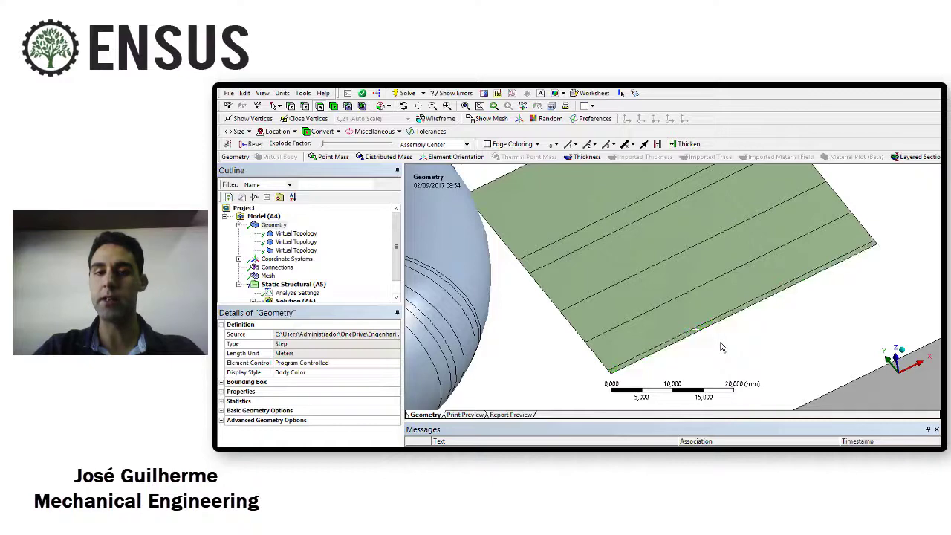
{"action": "left_click", "coordinate": [269, 276]}
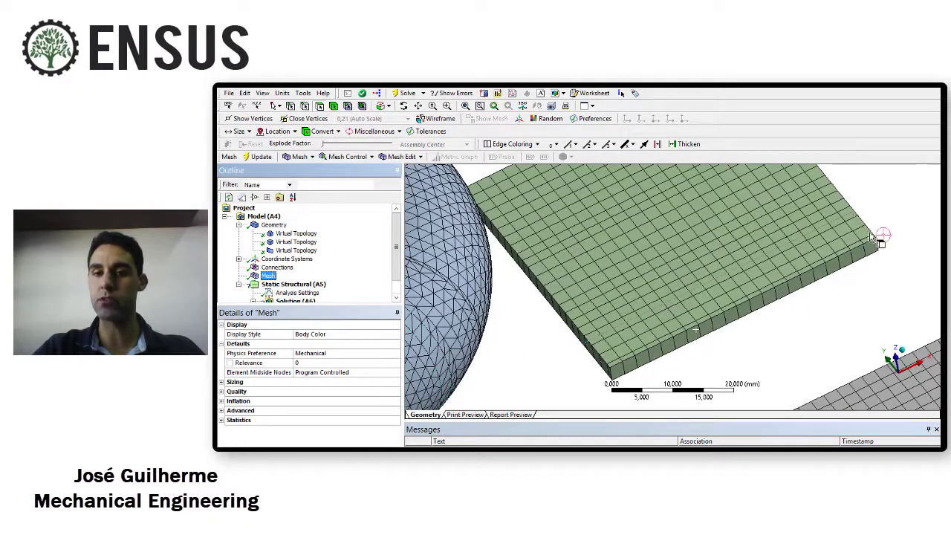
Step: Examine the mesh of the solid block, then all three meshed bodies together
{"action": "scroll", "coordinate": [762, 362], "scroll_direction": "down", "scroll_amount": 4}
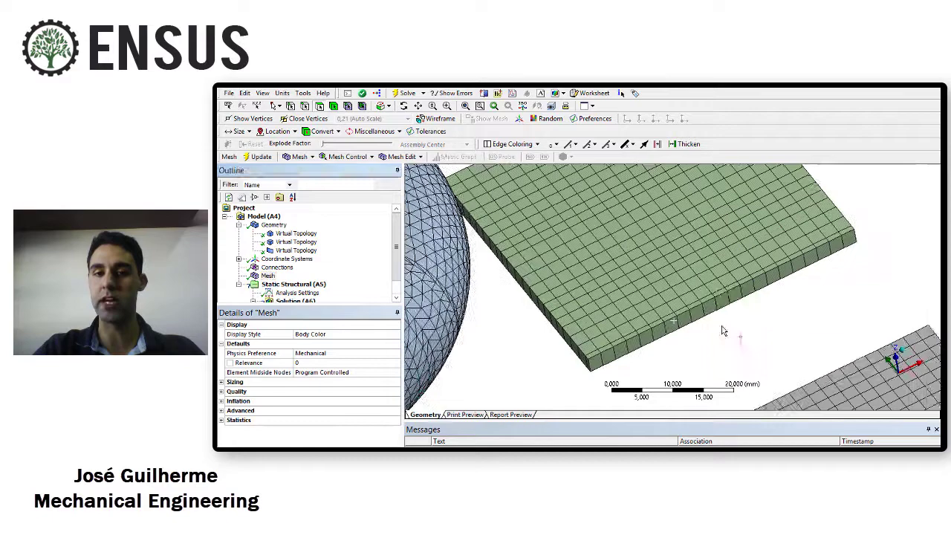
{"action": "middle_click_drag", "start_coordinate": [768, 329], "coordinate": [684, 246], "text": "ctrl"}
{"action": "scroll", "coordinate": [761, 358], "scroll_direction": "up", "scroll_amount": 4}
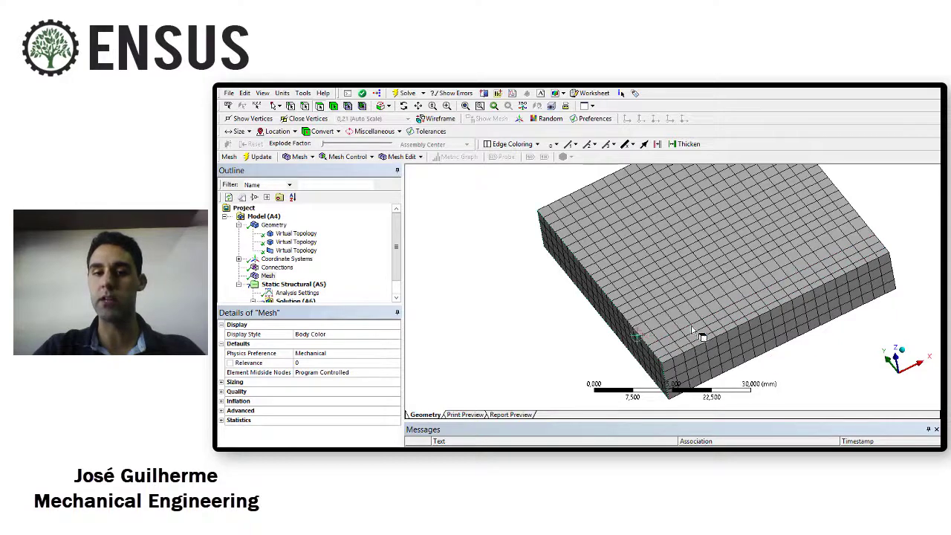
{"action": "scroll", "coordinate": [798, 355], "scroll_direction": "down", "scroll_amount": 2}
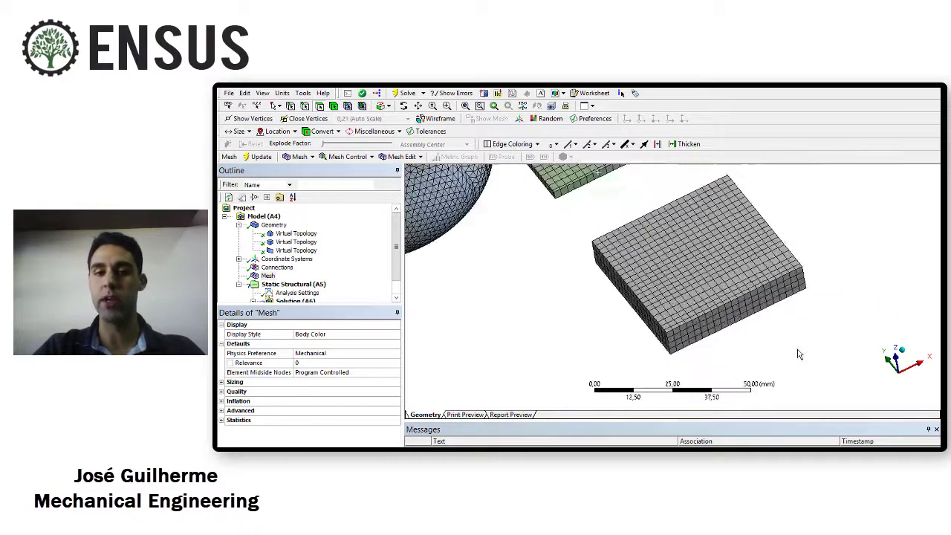
{"action": "scroll", "coordinate": [643, 320], "scroll_direction": "down", "scroll_amount": 2}
{"action": "scroll", "coordinate": [631, 316], "scroll_direction": "down", "scroll_amount": 2}
{"action": "scroll", "coordinate": [639, 321], "scroll_direction": "down", "scroll_amount": 2}
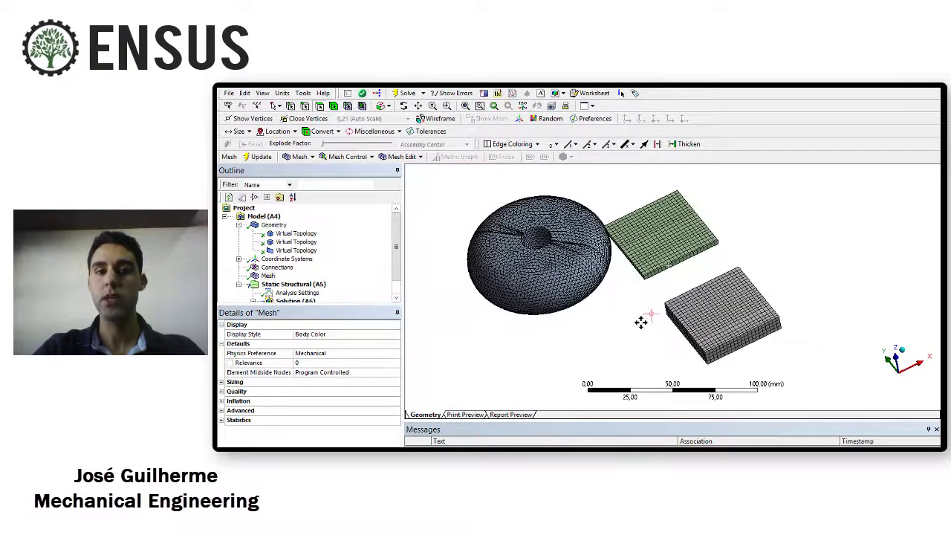
{"action": "scroll", "coordinate": [641, 322], "scroll_direction": "up", "scroll_amount": 2}
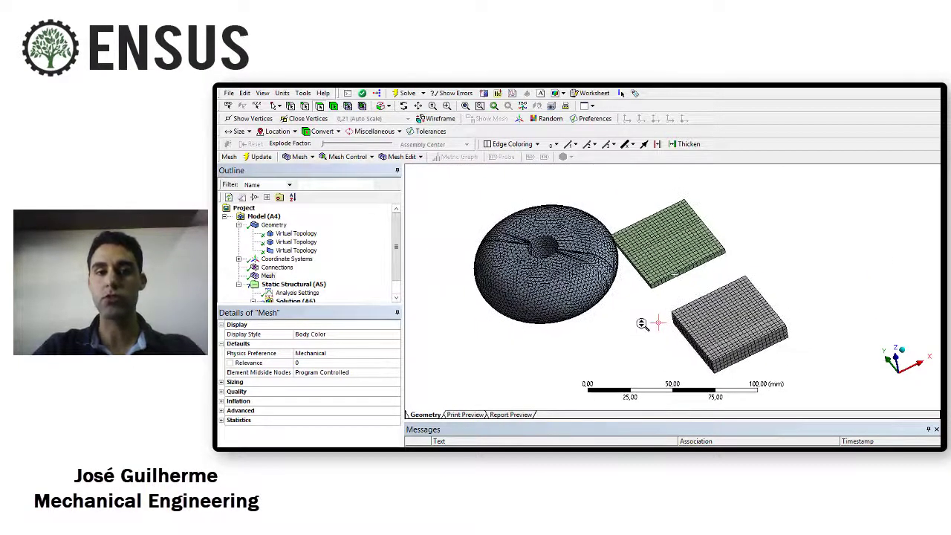
Step: Insert a Virtual Topology object under Model (A4)
{"action": "left_click", "coordinate": [264, 216]}
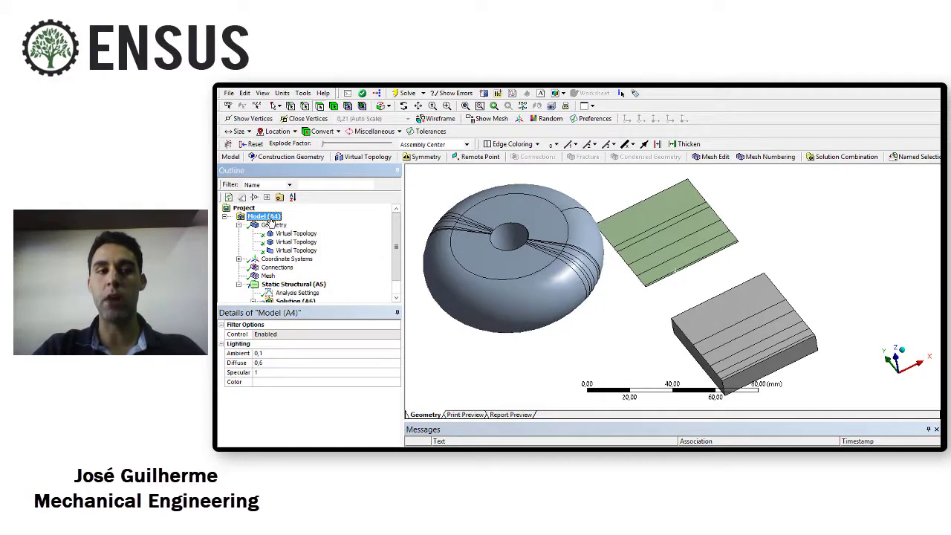
{"action": "right_click", "coordinate": [271, 221]}
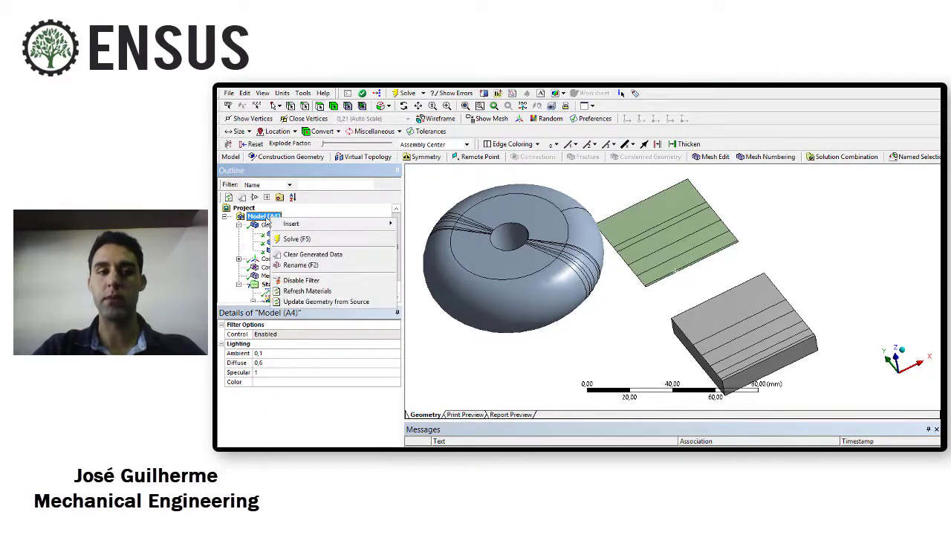
{"action": "mouse_move", "coordinate": [296, 225]}
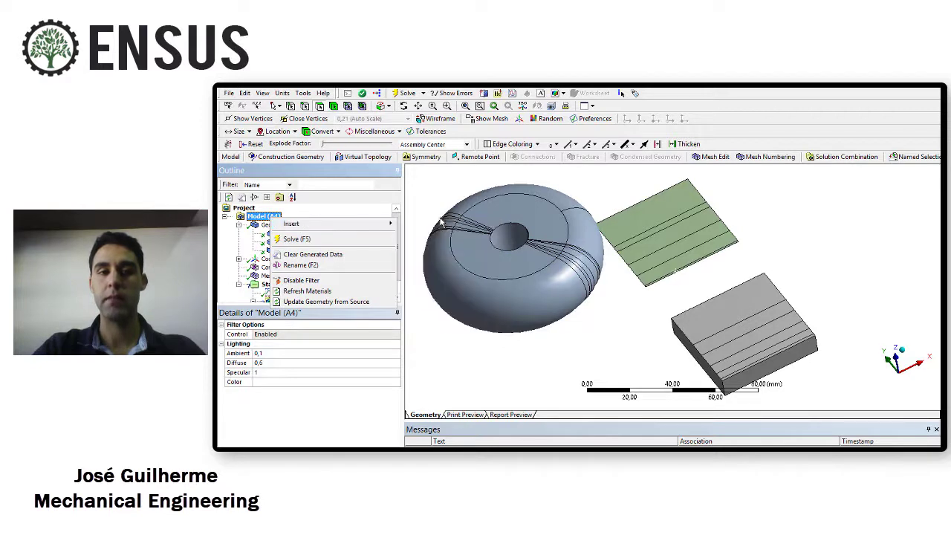
{"action": "mouse_move", "coordinate": [389, 224]}
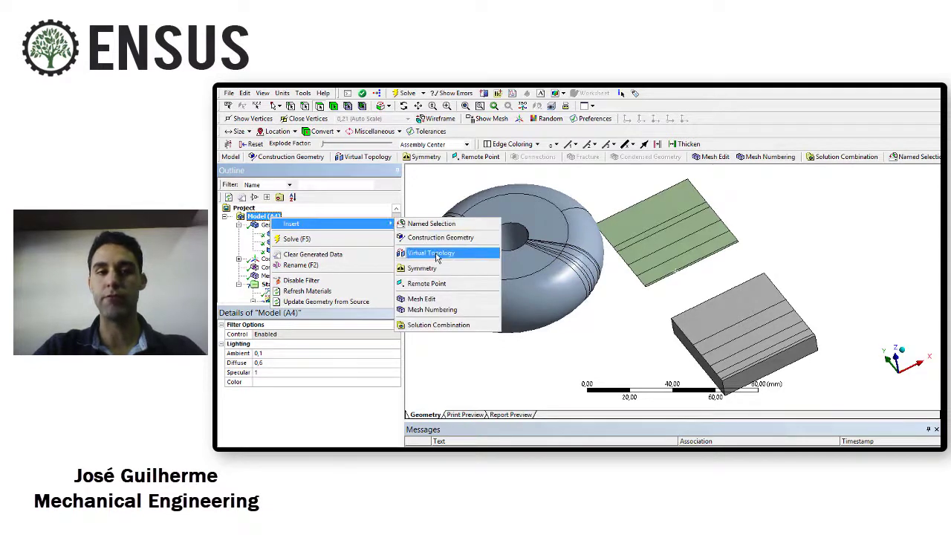
{"action": "left_click", "coordinate": [436, 253]}
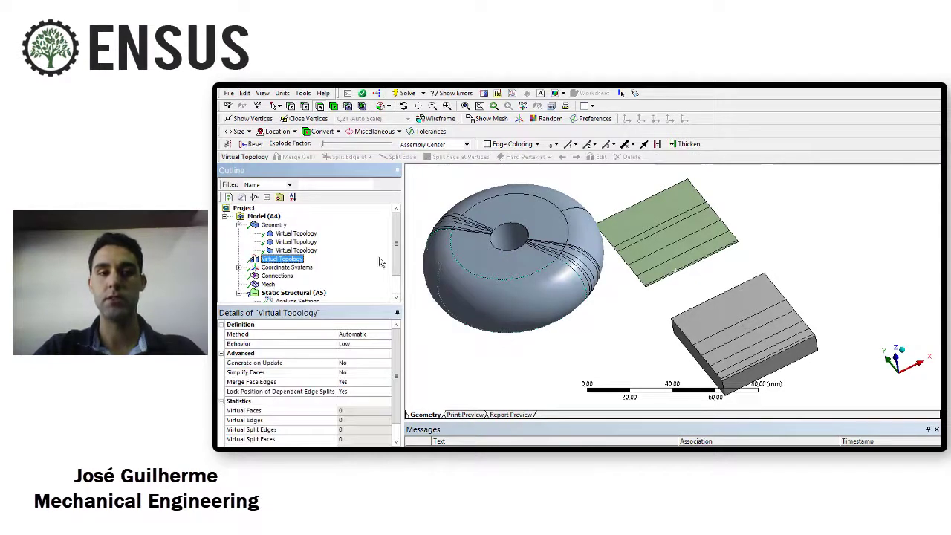
Step: Merge the round body's curved outer side faces, including the narrow split strips, into one virtual cell
{"action": "middle_click_drag", "start_coordinate": [441, 275], "coordinate": [545, 303]}
{"action": "scroll", "coordinate": [491, 284], "scroll_direction": "up", "scroll_amount": 3}
{"action": "scroll", "coordinate": [575, 312], "scroll_direction": "up", "scroll_amount": 3}
{"action": "scroll", "coordinate": [569, 306], "scroll_direction": "down", "scroll_amount": 1}
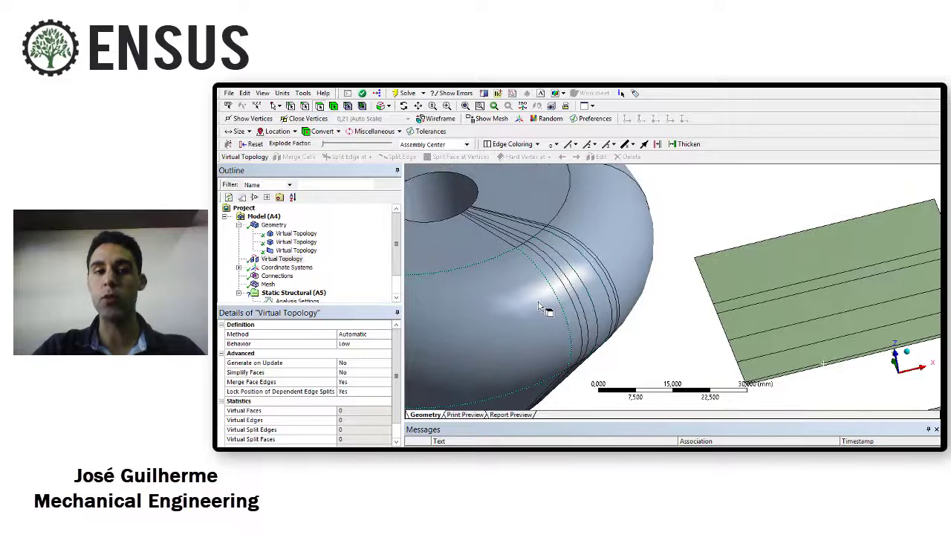
{"action": "left_click", "coordinate": [548, 281]}
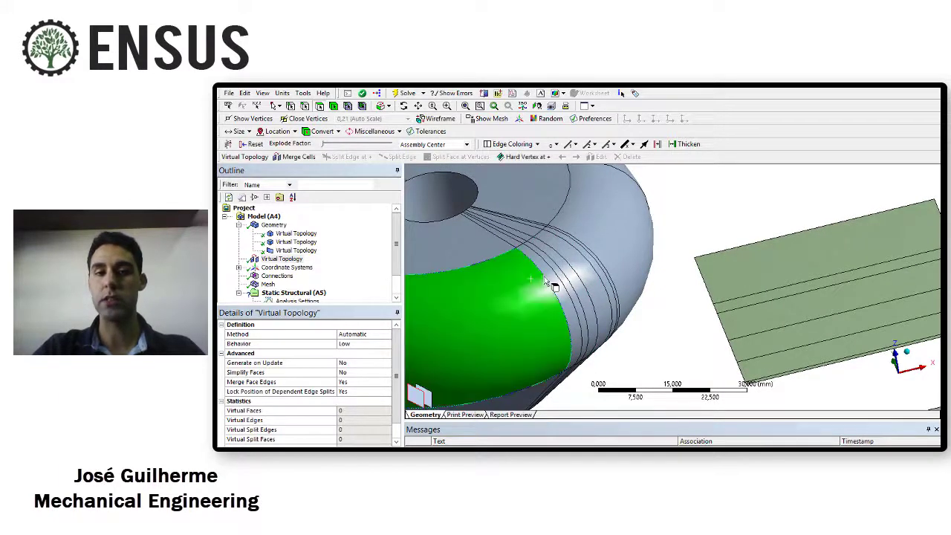
{"action": "left_click", "coordinate": [562, 266], "text": "ctrl"}
{"action": "left_click", "coordinate": [569, 259], "text": "ctrl"}
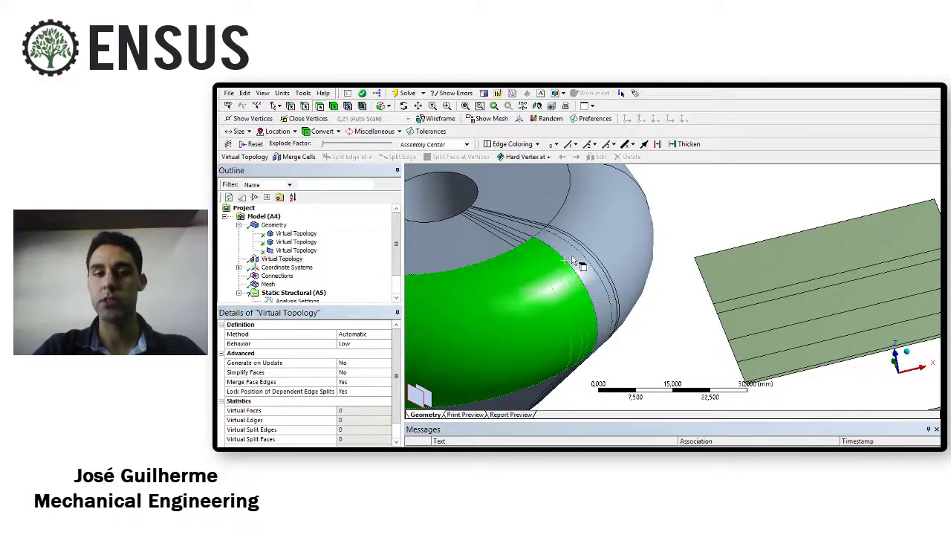
{"action": "left_click", "coordinate": [578, 252], "text": "ctrl"}
{"action": "left_click", "coordinate": [583, 247], "text": "ctrl"}
{"action": "left_click", "coordinate": [583, 245], "text": "ctrl"}
{"action": "left_click", "coordinate": [585, 241], "text": "ctrl"}
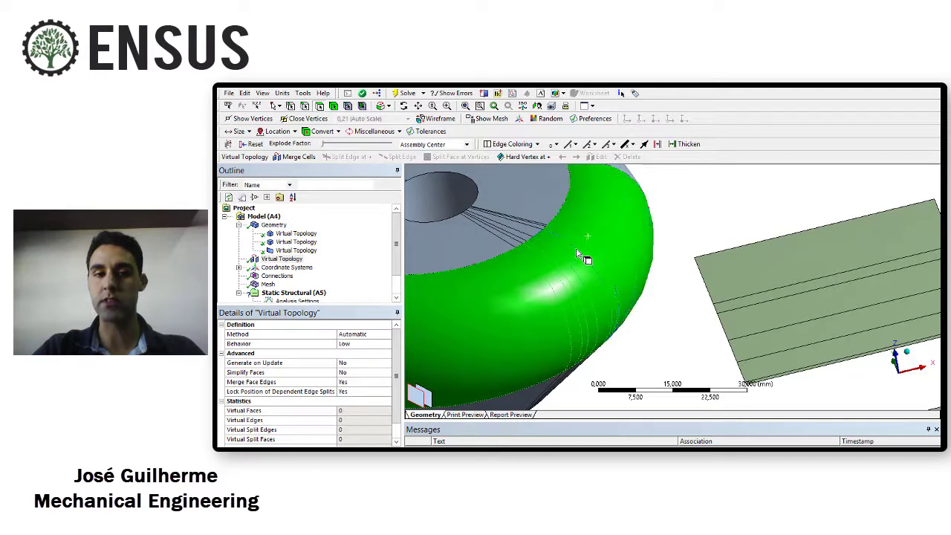
{"action": "scroll", "coordinate": [588, 267], "scroll_direction": "down", "scroll_amount": 3}
{"action": "middle_click_drag", "start_coordinate": [592, 274], "coordinate": [603, 270]}
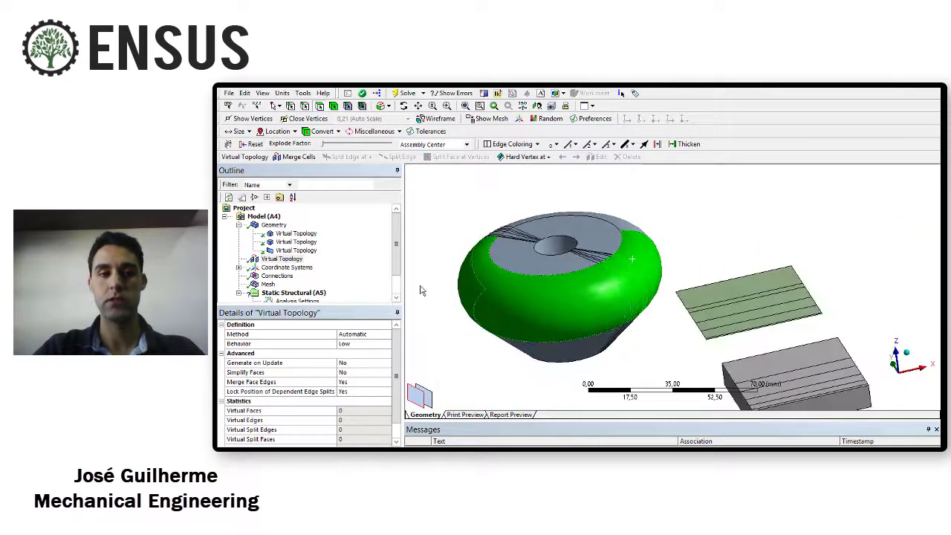
{"action": "right_click", "coordinate": [643, 247]}
{"action": "mouse_move", "coordinate": [707, 165]}
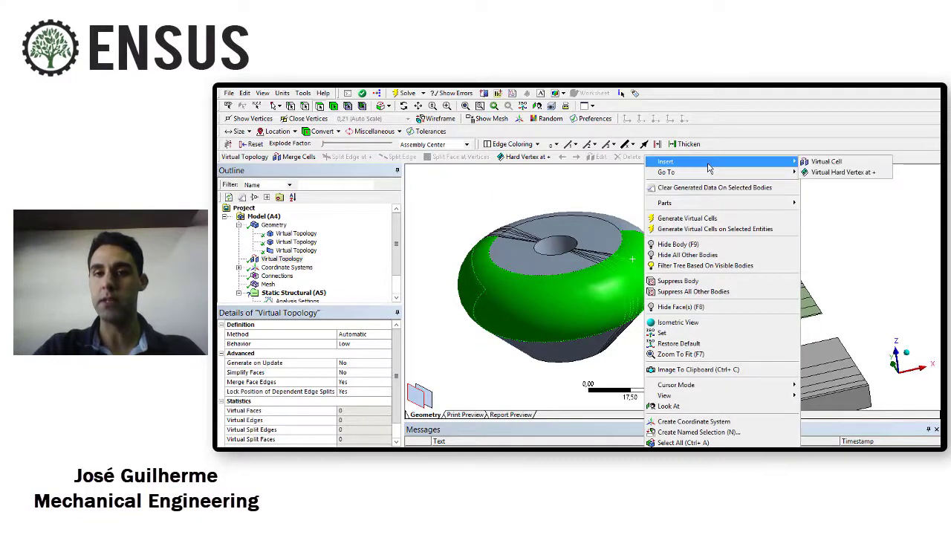
{"action": "left_click", "coordinate": [840, 162]}
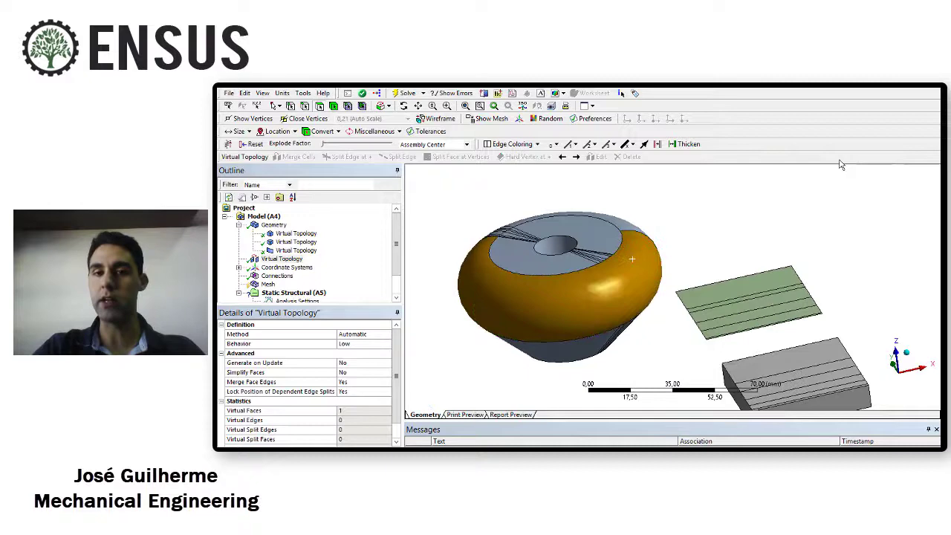
Step: Regenerate the mesh and check it across the round body's merged outer face
{"action": "scroll", "coordinate": [768, 218], "scroll_direction": "down", "scroll_amount": 2}
{"action": "middle_click_drag", "start_coordinate": [711, 304], "coordinate": [694, 280]}
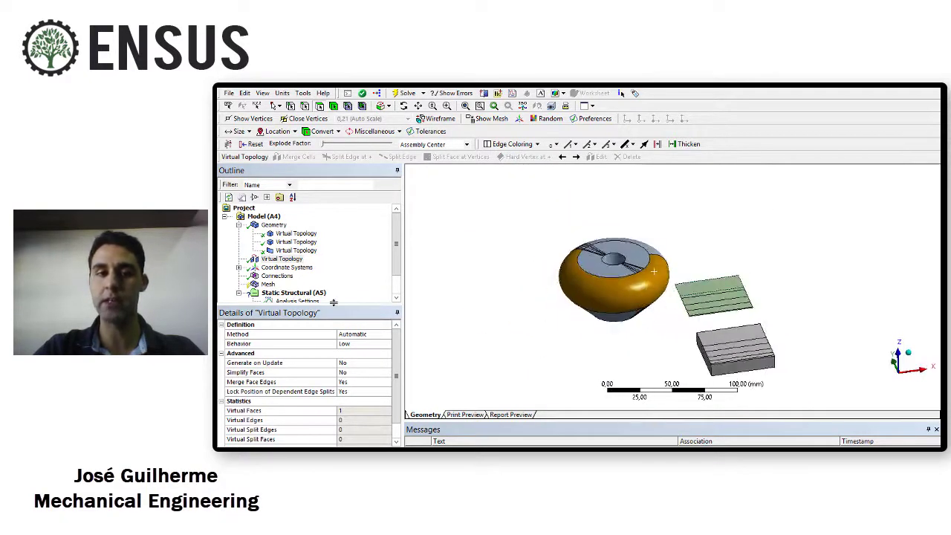
{"action": "left_click", "coordinate": [268, 284]}
{"action": "right_click", "coordinate": [267, 284]}
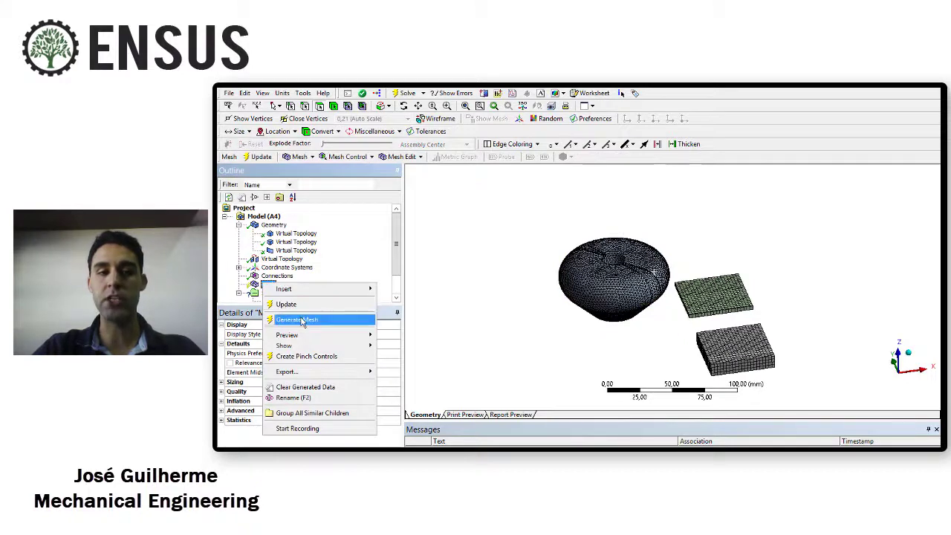
{"action": "left_click", "coordinate": [302, 319]}
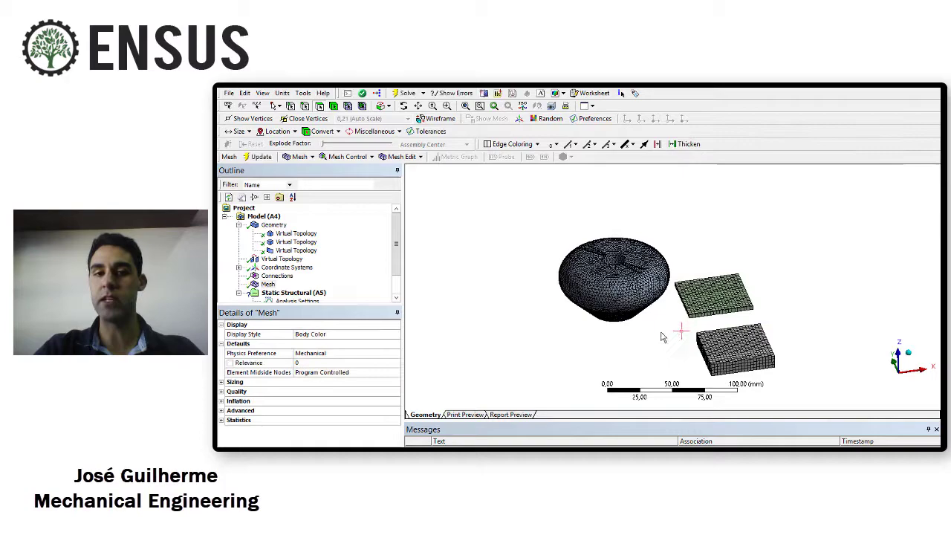
{"action": "scroll", "coordinate": [663, 336], "scroll_direction": "up", "scroll_amount": 5}
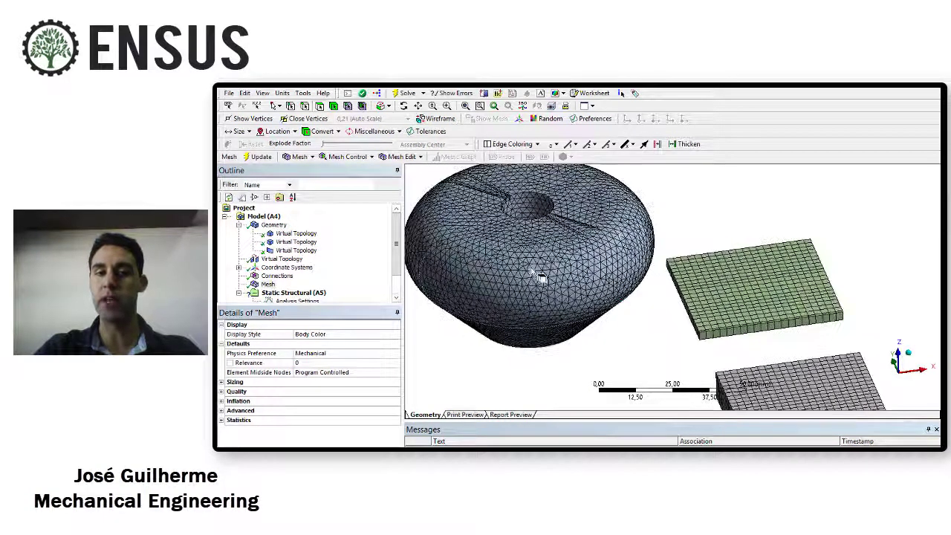
{"action": "middle_click_drag", "start_coordinate": [625, 262], "coordinate": [616, 252], "text": "ctrl"}
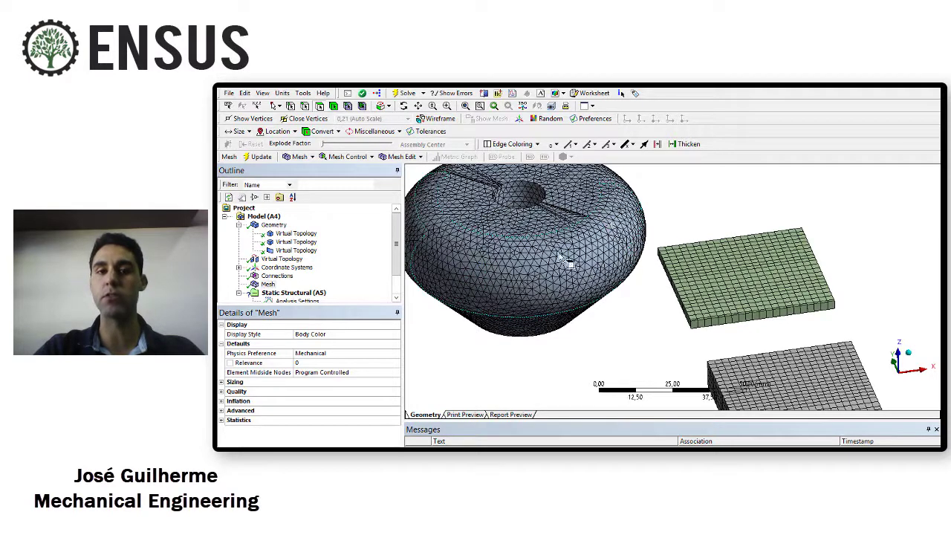
{"action": "scroll", "coordinate": [636, 248], "scroll_direction": "down", "scroll_amount": 3}
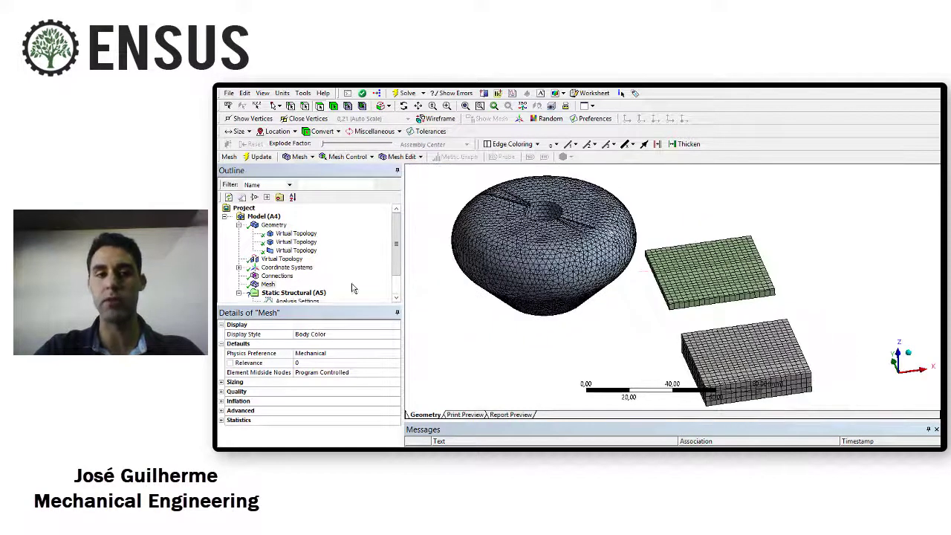
Step: Merge all the split faces of the surface plate, including the thin edge strip, into one virtual cell
{"action": "left_click", "coordinate": [283, 259]}
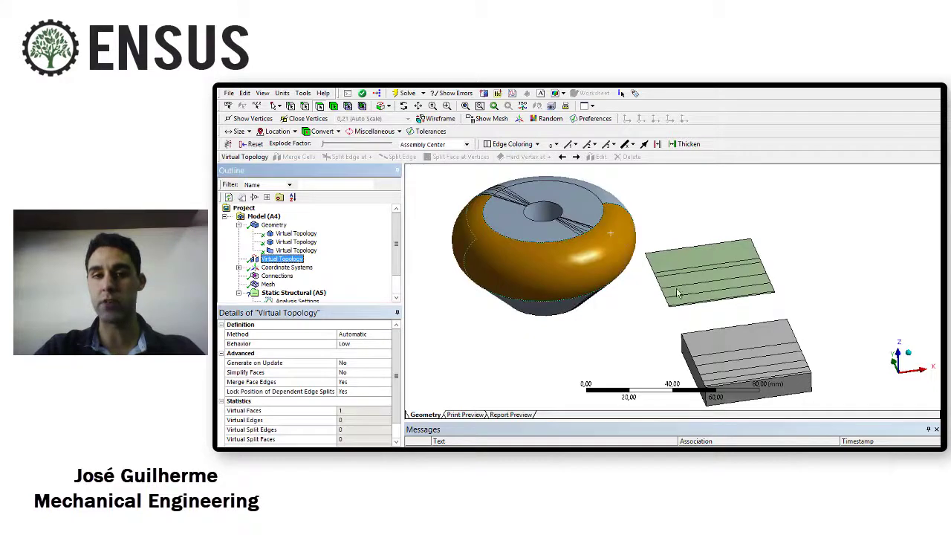
{"action": "left_click", "coordinate": [686, 252]}
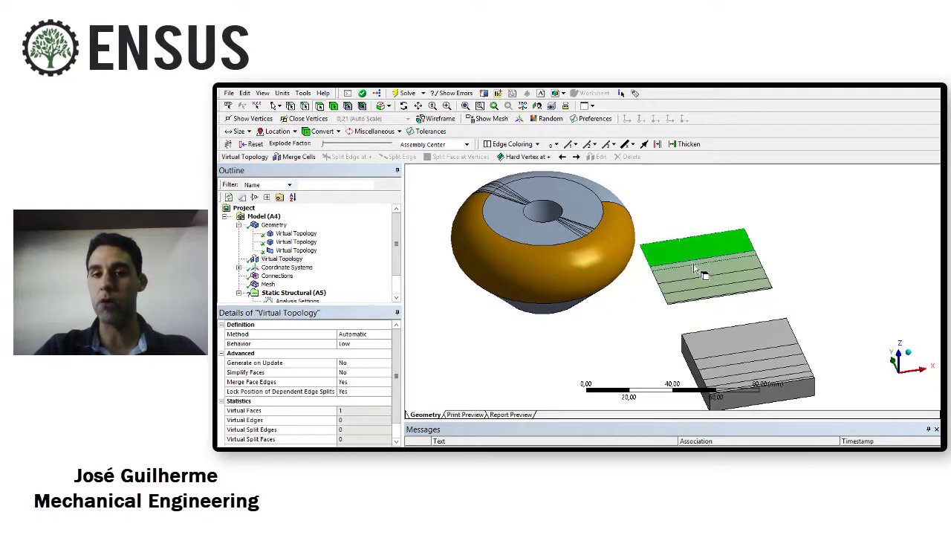
{"action": "left_click", "coordinate": [698, 273], "text": "ctrl"}
{"action": "left_click", "coordinate": [702, 281], "text": "ctrl"}
{"action": "left_click", "coordinate": [710, 290], "text": "ctrl"}
{"action": "left_click", "coordinate": [710, 299], "text": "ctrl"}
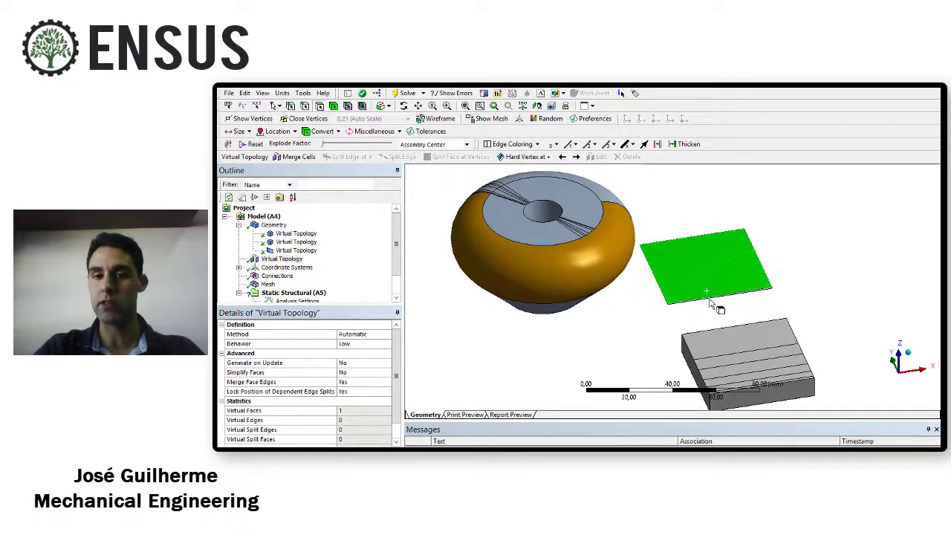
{"action": "scroll", "coordinate": [713, 306], "scroll_direction": "up", "scroll_amount": 3}
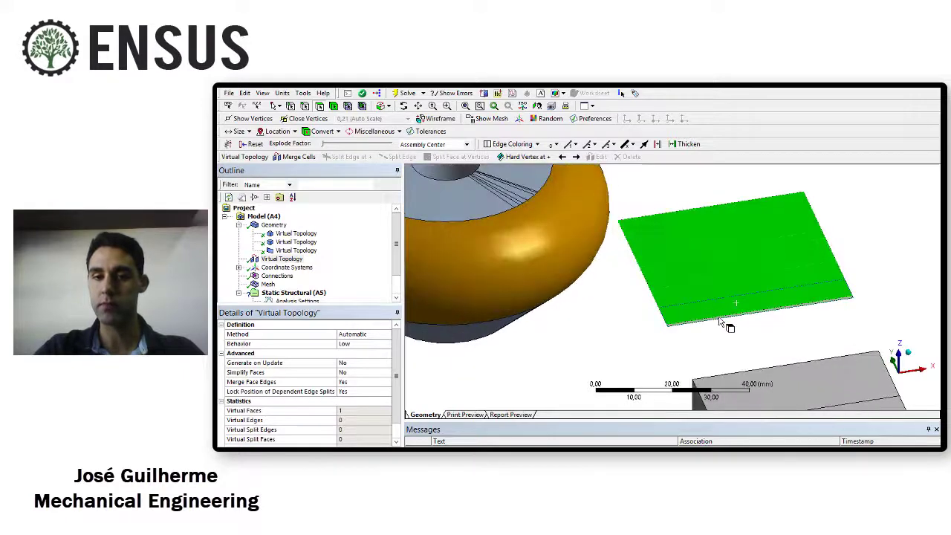
{"action": "right_click", "coordinate": [717, 299]}
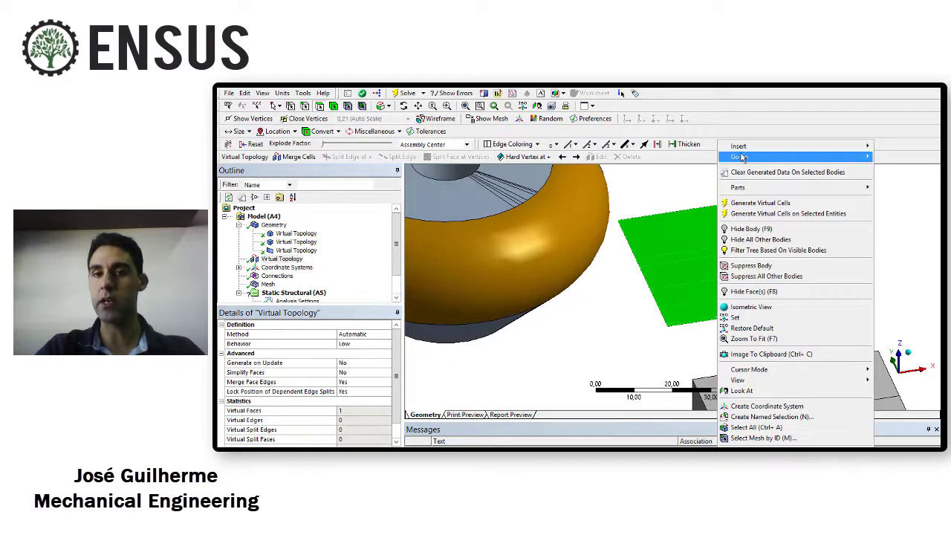
{"action": "left_click", "coordinate": [678, 147]}
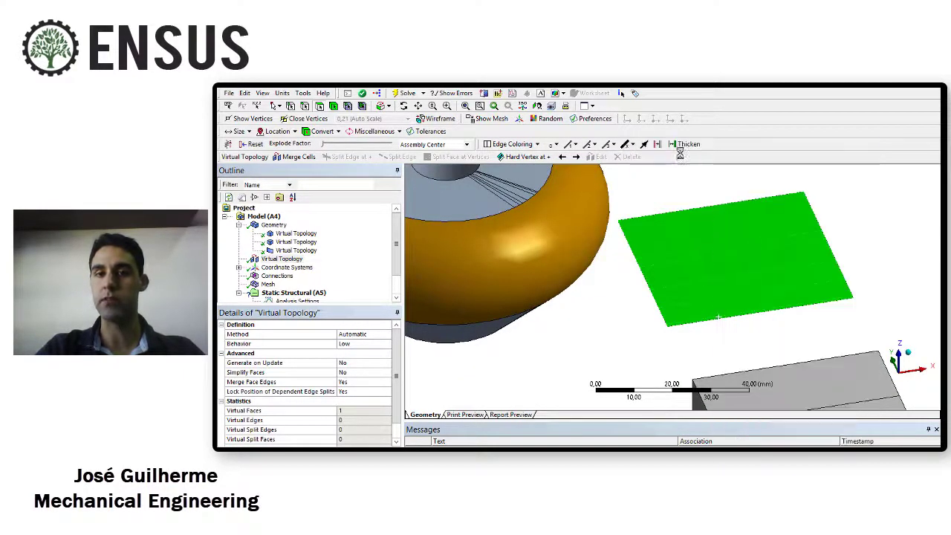
Step: Merge all the split top faces of the solid block into one virtual cell
{"action": "middle_click_drag", "start_coordinate": [805, 292], "coordinate": [738, 215], "text": "ctrl"}
{"action": "scroll", "coordinate": [735, 245], "scroll_direction": "down", "scroll_amount": 3}
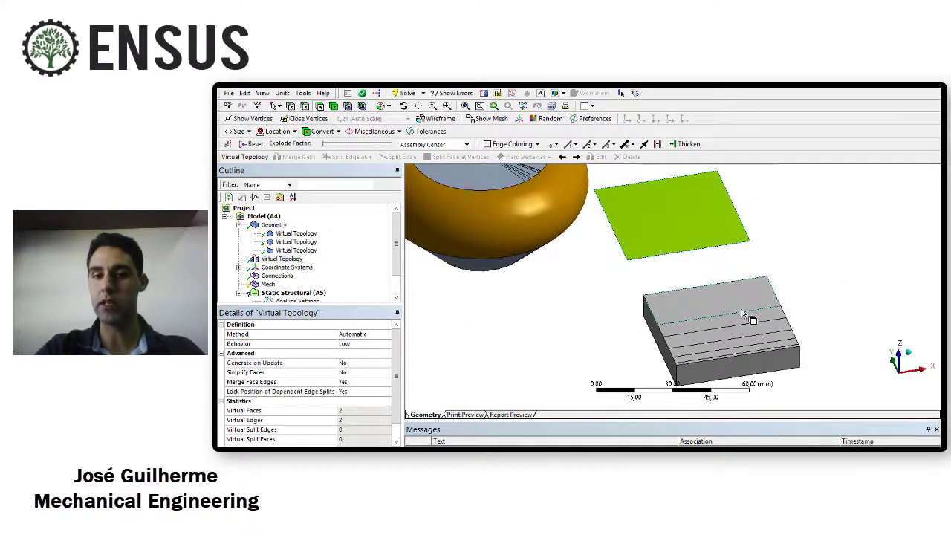
{"action": "left_click", "coordinate": [745, 320]}
{"action": "left_click", "coordinate": [746, 348], "text": "ctrl"}
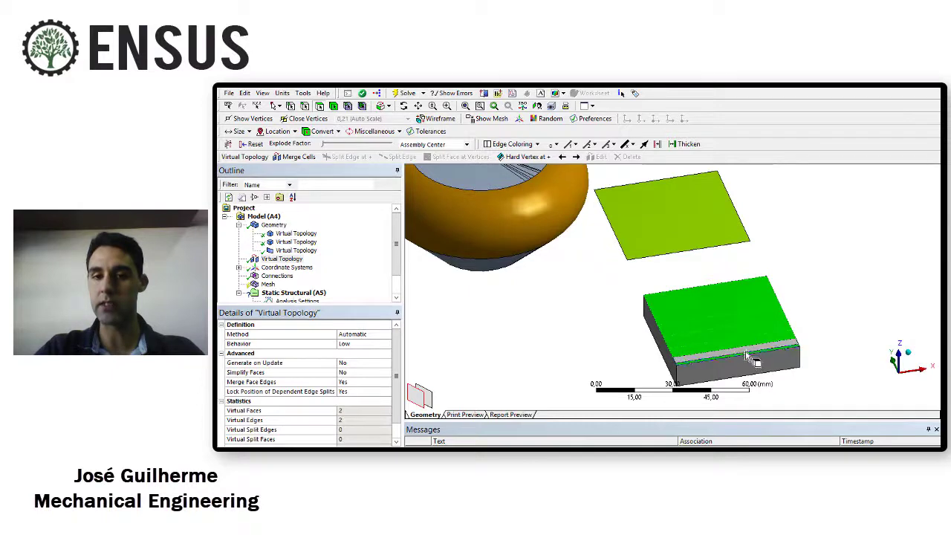
{"action": "right_click", "coordinate": [744, 347]}
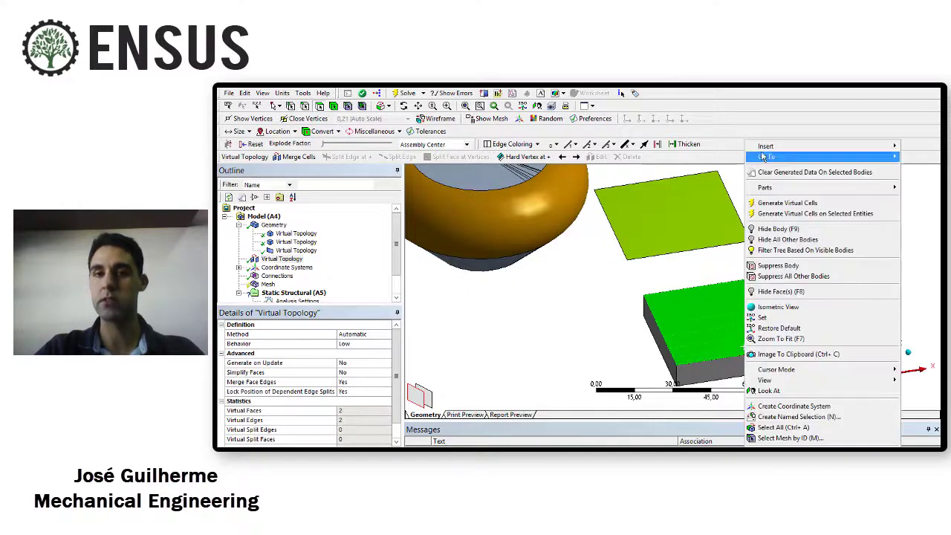
{"action": "mouse_move", "coordinate": [773, 147]}
{"action": "left_click", "coordinate": [708, 148]}
Step: Regenerate the mesh of all three bodies with the plate and block virtual cells in place
{"action": "scroll", "coordinate": [657, 275], "scroll_direction": "down", "scroll_amount": 5}
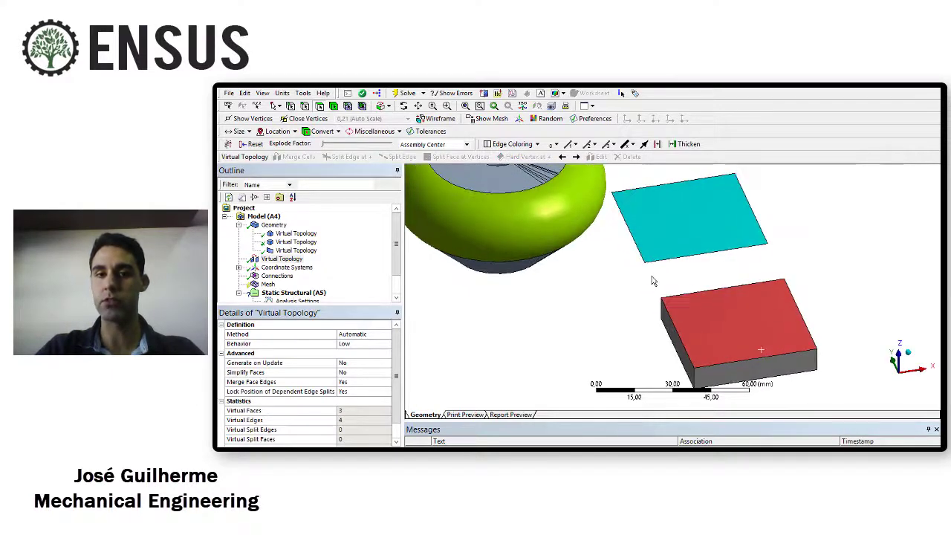
{"action": "middle_click_drag", "start_coordinate": [628, 260], "coordinate": [672, 260]}
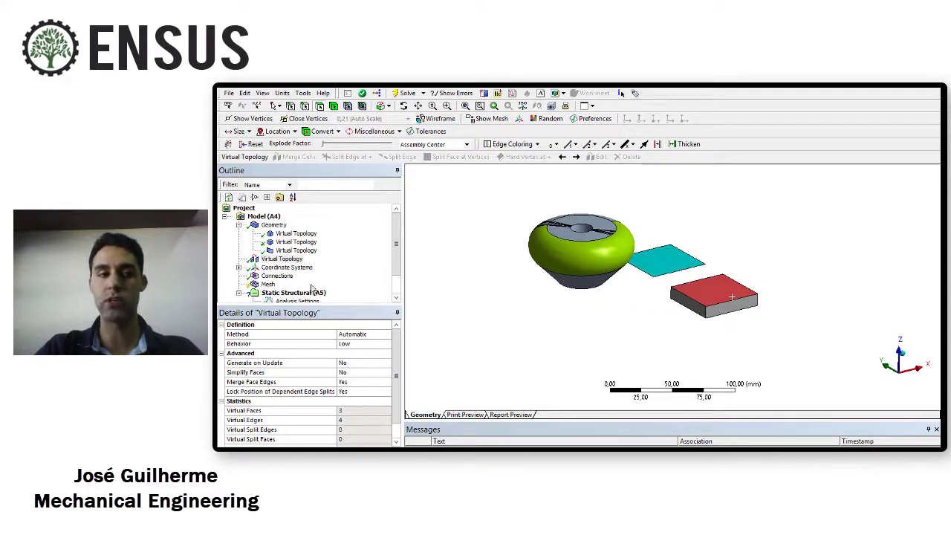
{"action": "right_click", "coordinate": [271, 287]}
{"action": "left_click", "coordinate": [338, 322]}
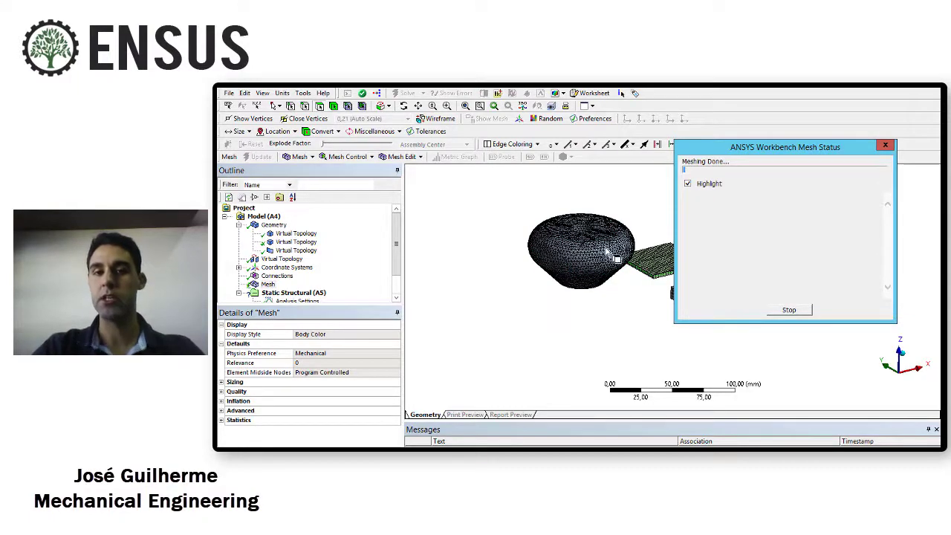
Step: Examine the updated meshes of the round body, the surface plate and the solid block from several angles
{"action": "scroll", "coordinate": [721, 275], "scroll_direction": "up", "scroll_amount": 5}
{"action": "mouse_move", "coordinate": [748, 286]}
{"action": "middle_mouse_down"}
{"action": "mouse_move", "coordinate": [732, 286]}
{"action": "mouse_move", "coordinate": [714, 260]}
{"action": "mouse_move", "coordinate": [734, 297]}
{"action": "middle_mouse_up"}
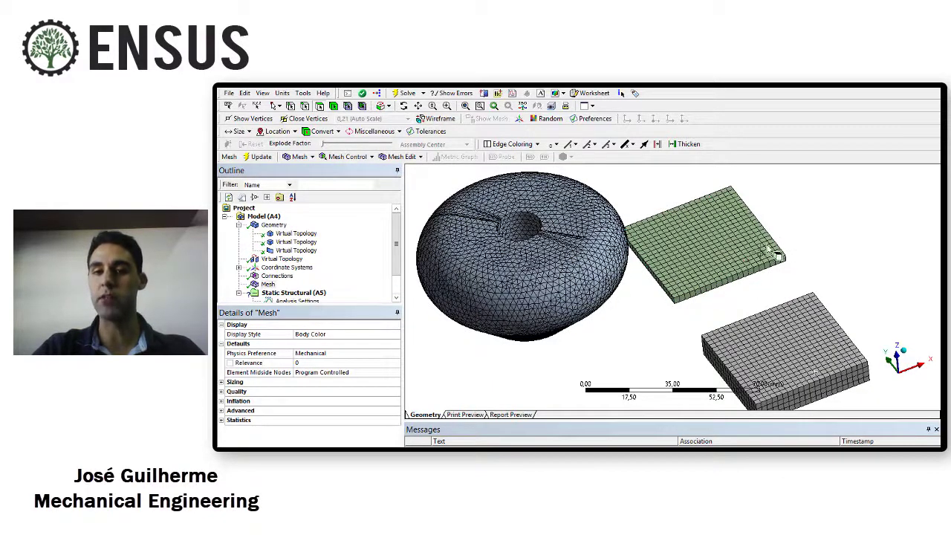
{"action": "middle_click_drag", "start_coordinate": [793, 290], "coordinate": [625, 279]}
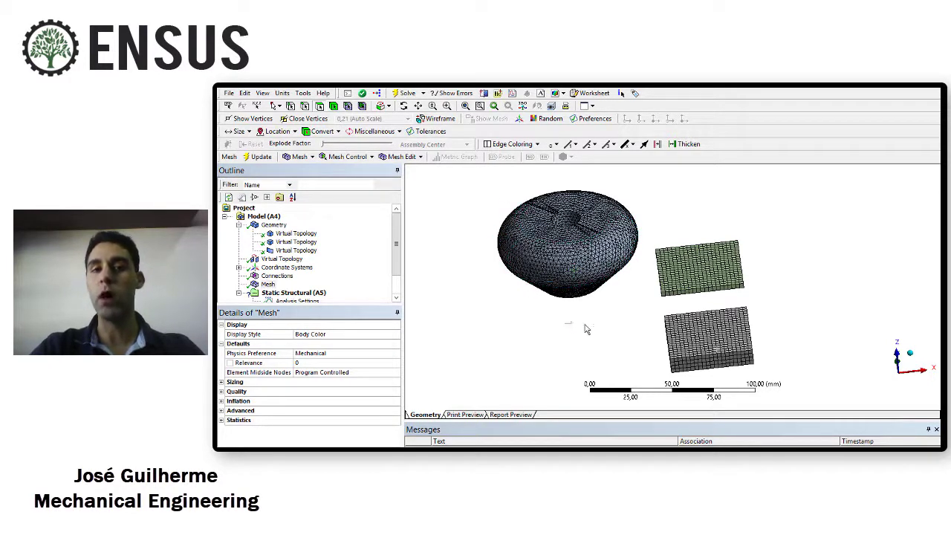
{"action": "scroll", "coordinate": [624, 294], "scroll_direction": "up", "scroll_amount": 2}
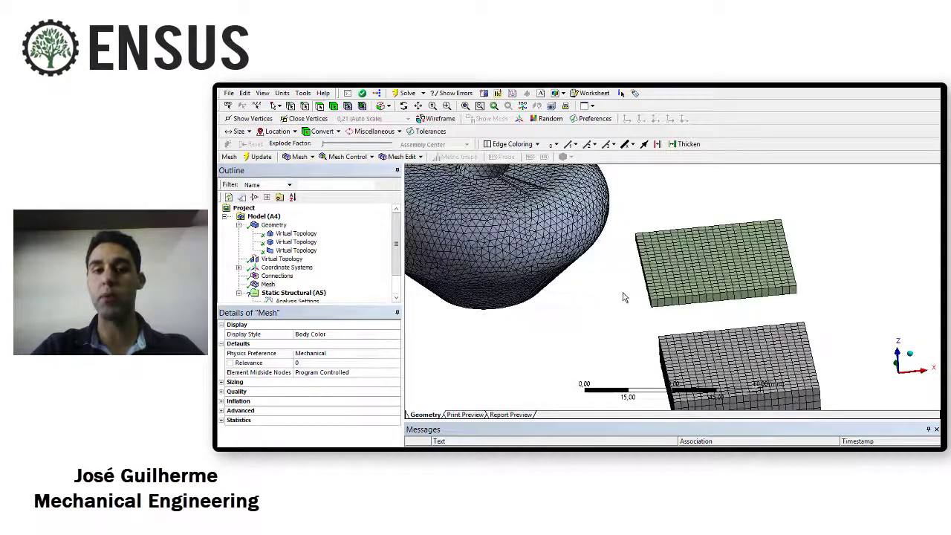
{"action": "scroll", "coordinate": [620, 292], "scroll_direction": "down", "scroll_amount": 1}
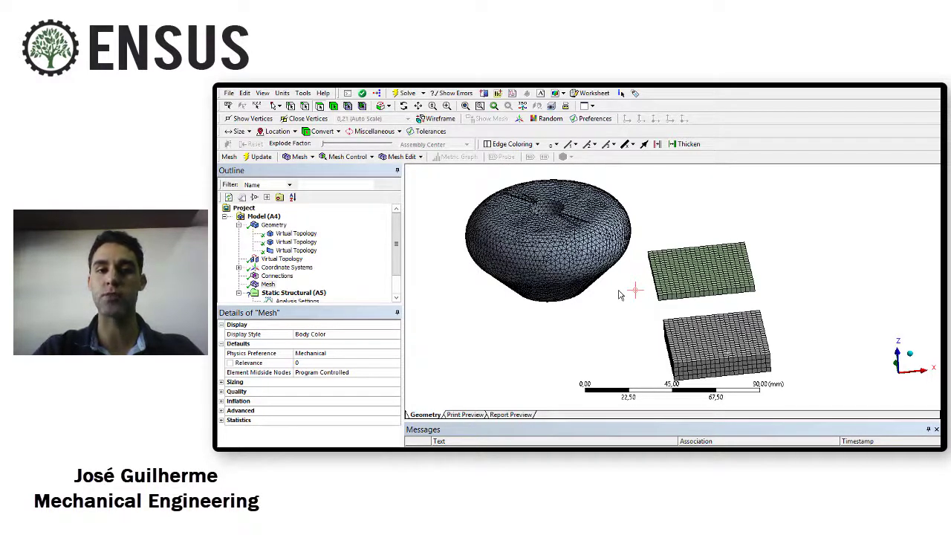
{"action": "middle_click_drag", "start_coordinate": [643, 218], "coordinate": [645, 226]}
{"action": "scroll", "coordinate": [644, 225], "scroll_direction": "down", "scroll_amount": 2}
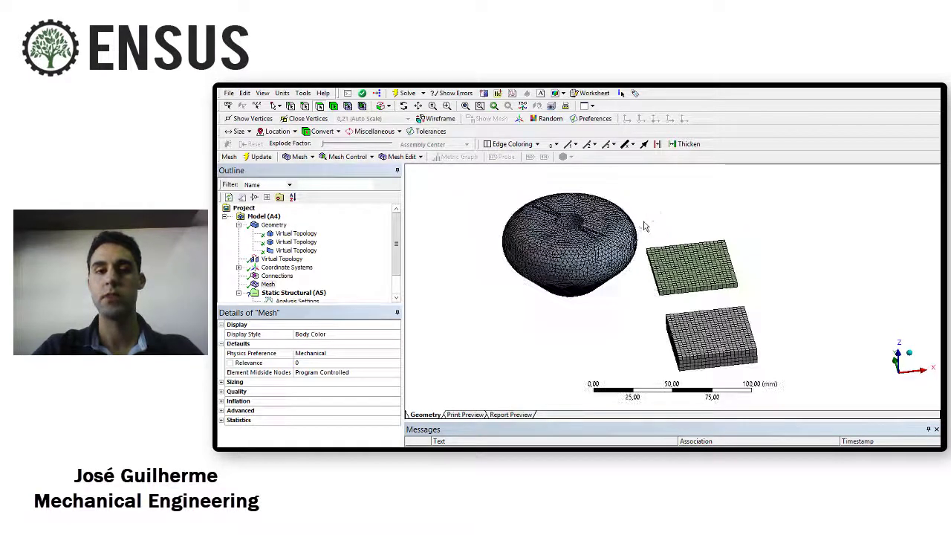